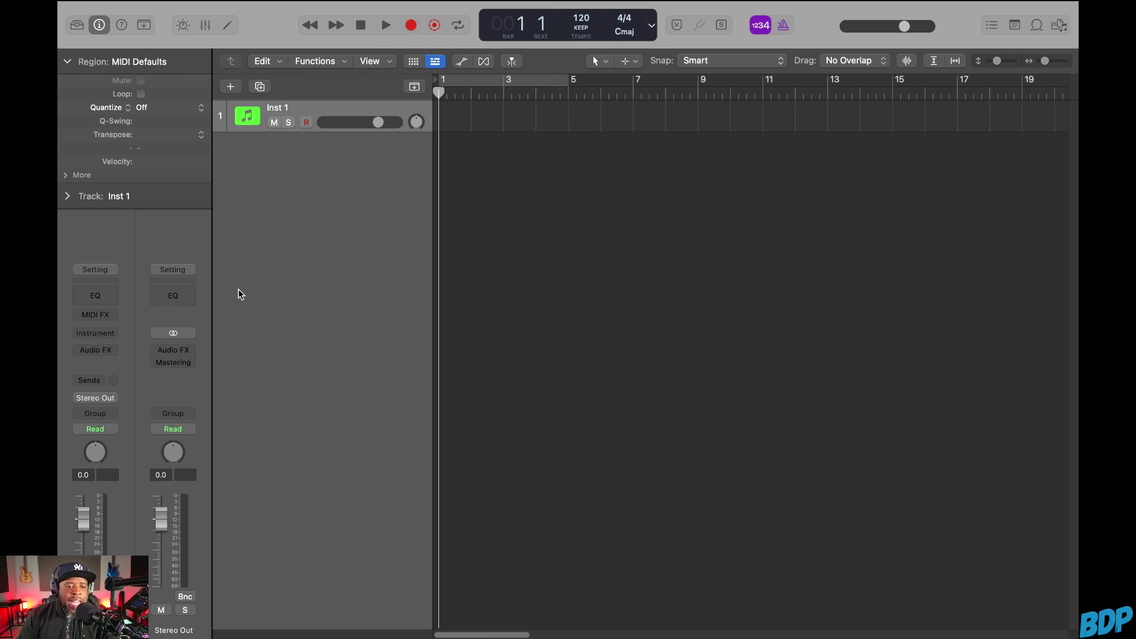
Step: Insert Drum Machine Designer as the instrument on the Inst 1 track, hide the Library and move the plug-in window aside
click(108, 335)
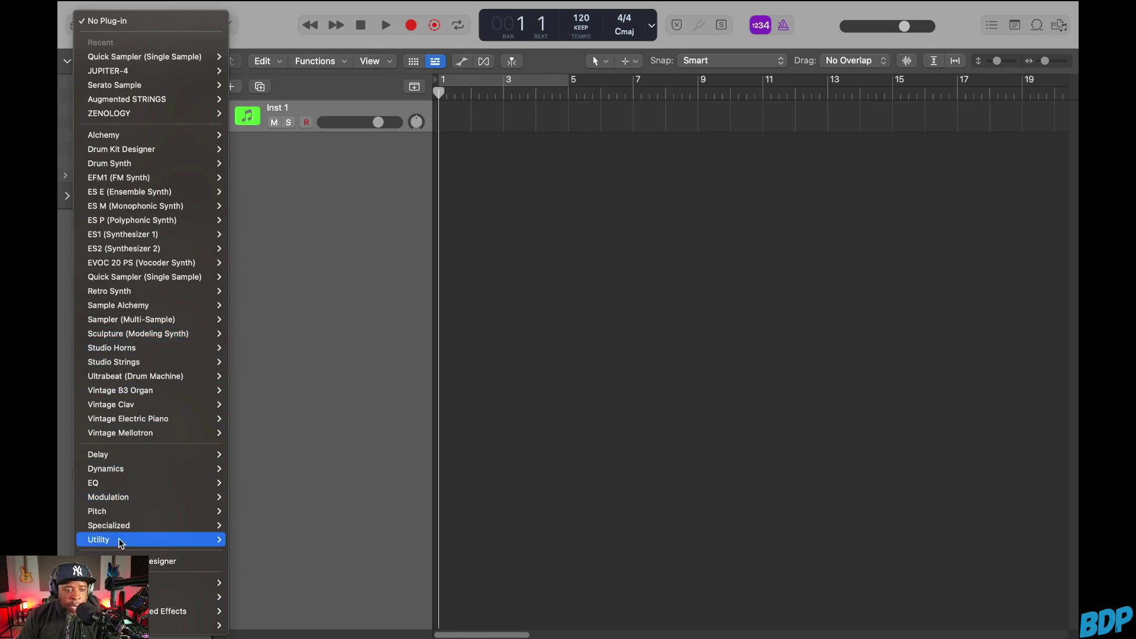
click(136, 561)
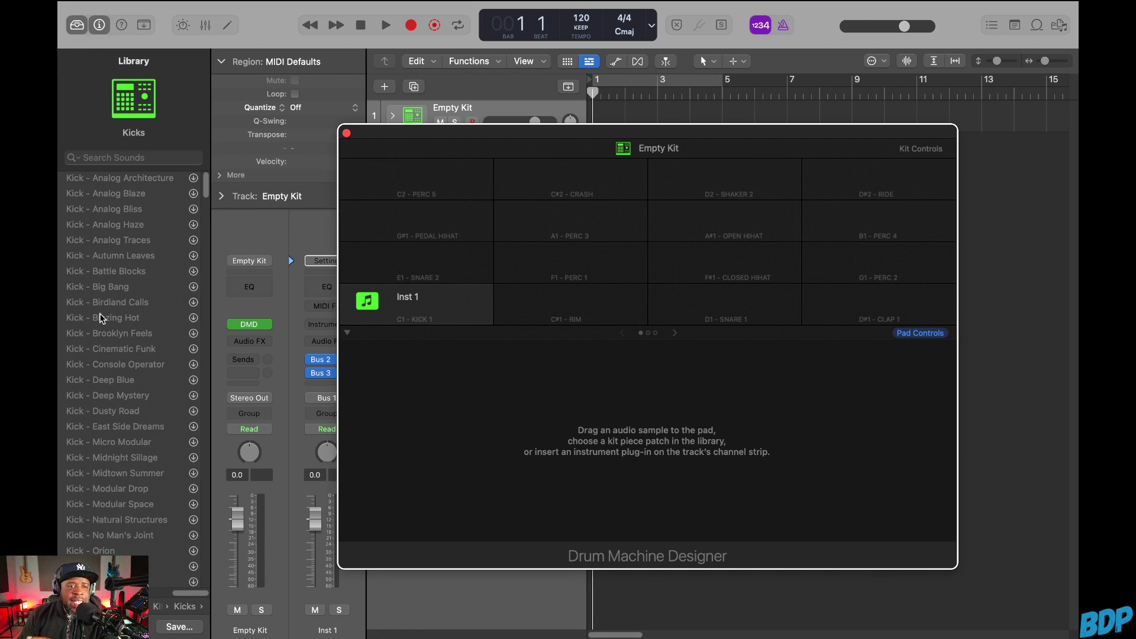
click(76, 25)
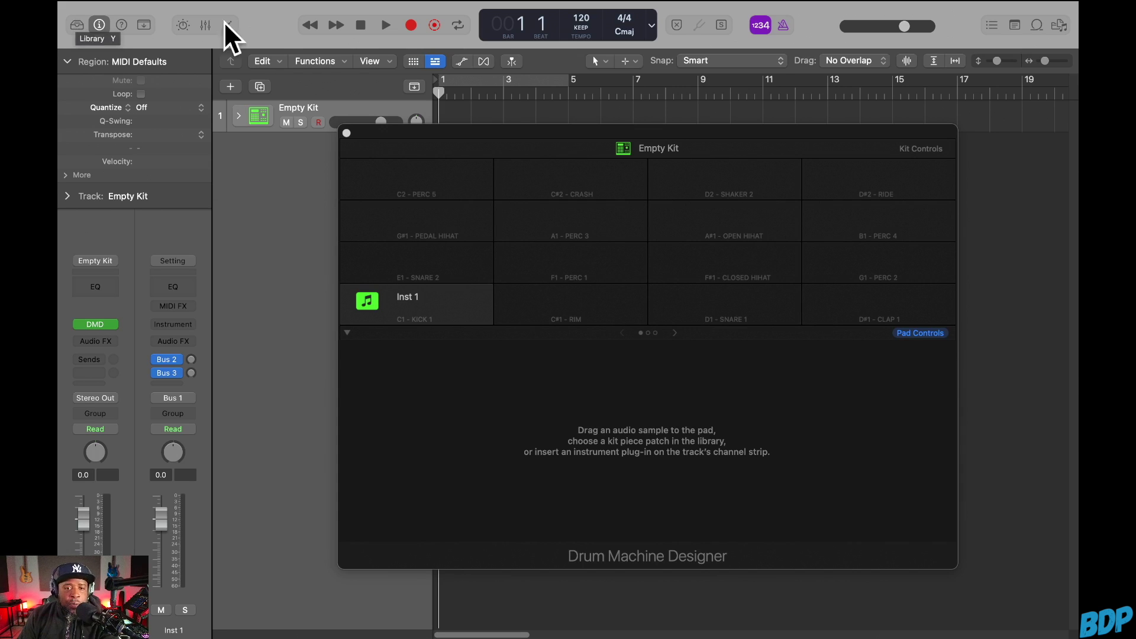
drag(466, 132, 528, 168)
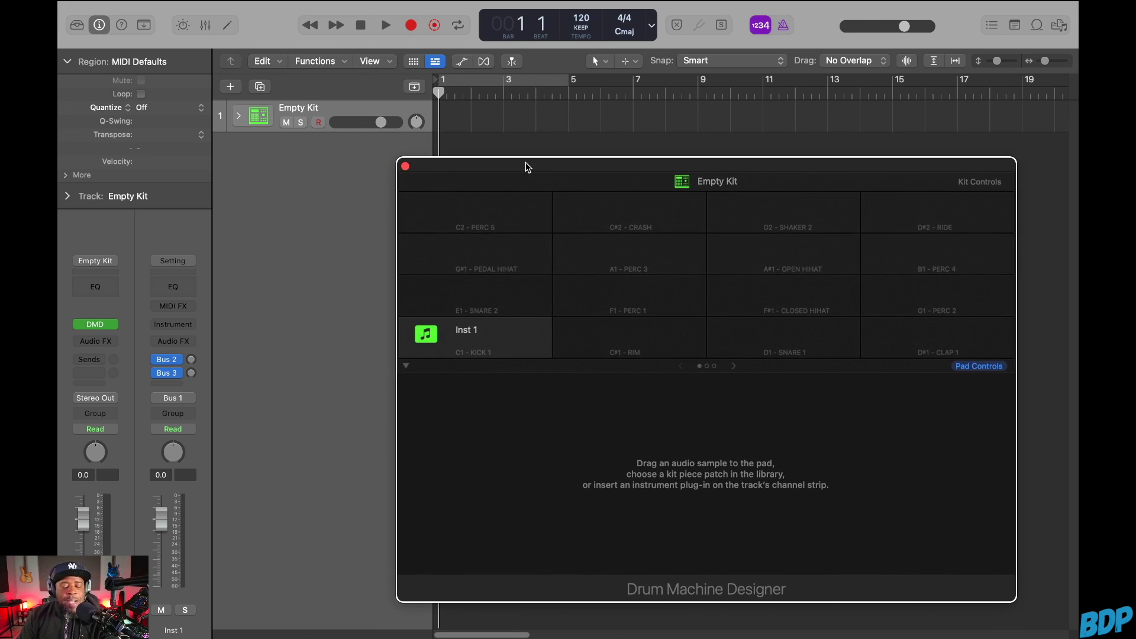
Step: Expand the Empty Kit track stack to look at its subtrack, then collapse the stack again
click(239, 117)
click(239, 117)
click(239, 117)
drag(498, 172, 441, 249)
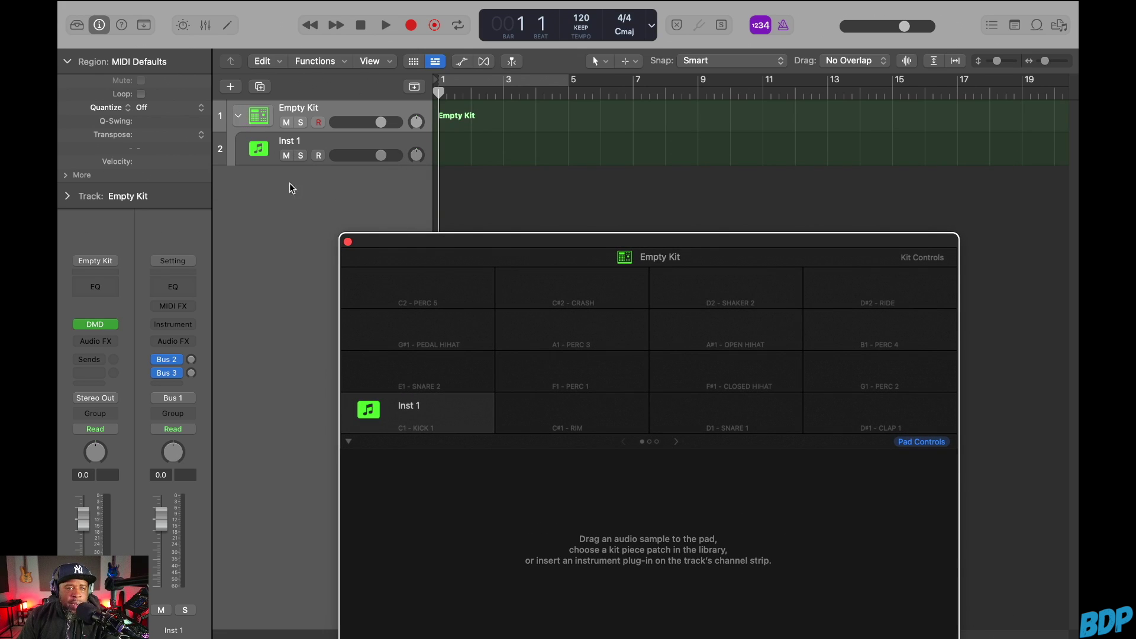
click(239, 117)
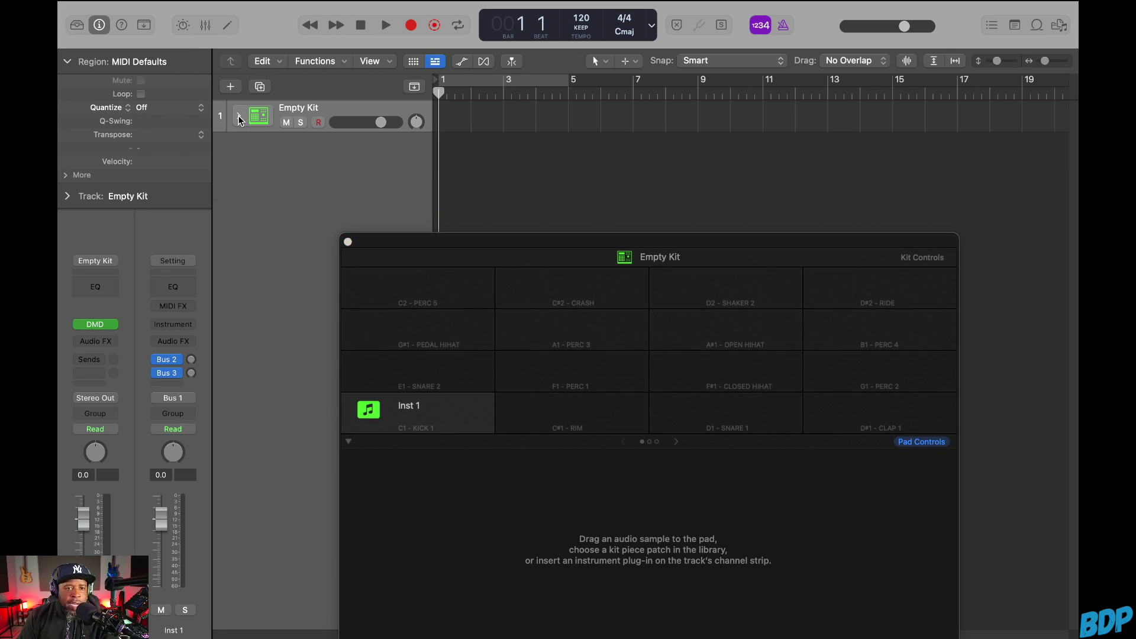
mouse_move(432, 414)
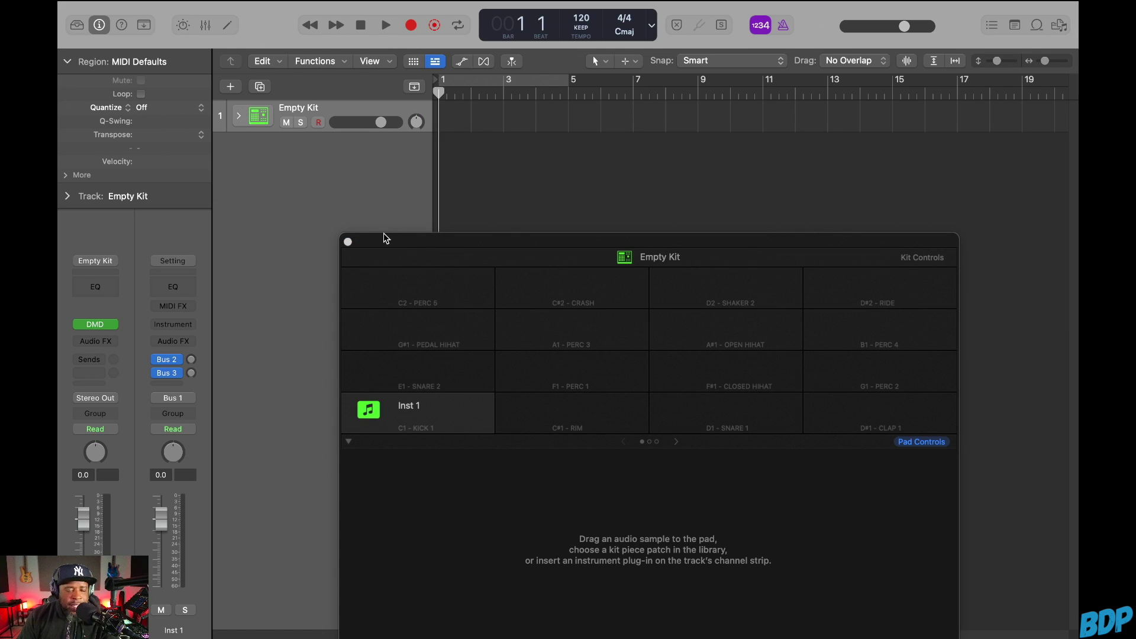
drag(444, 238, 393, 172)
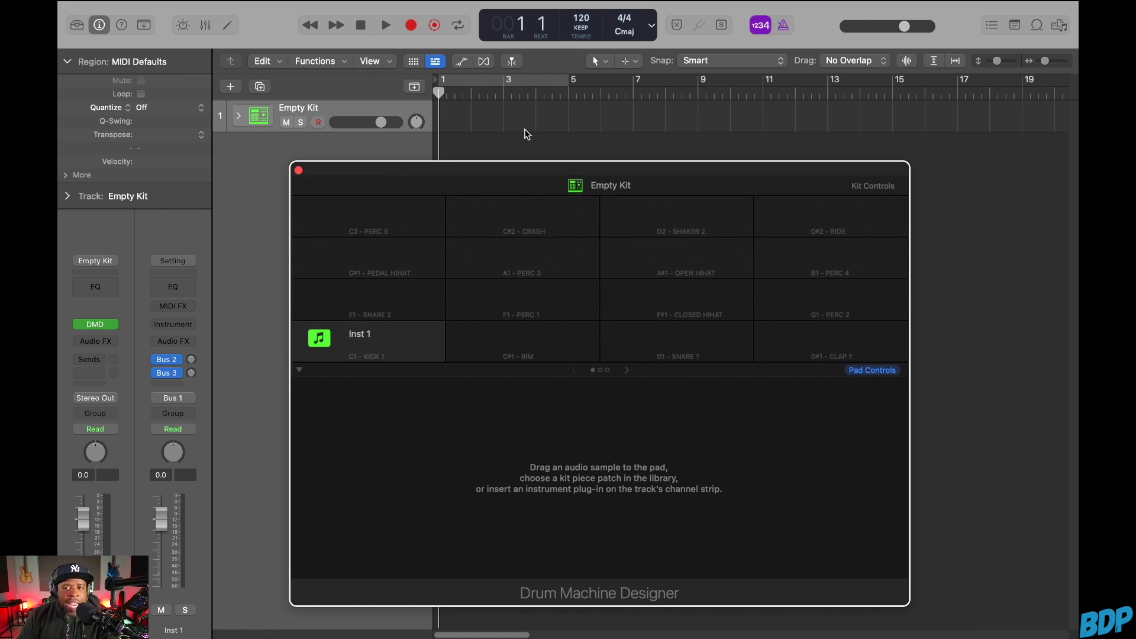
Step: Open the browser for all files, move the drum window clear of it and show the bookmarked folders
click(1058, 26)
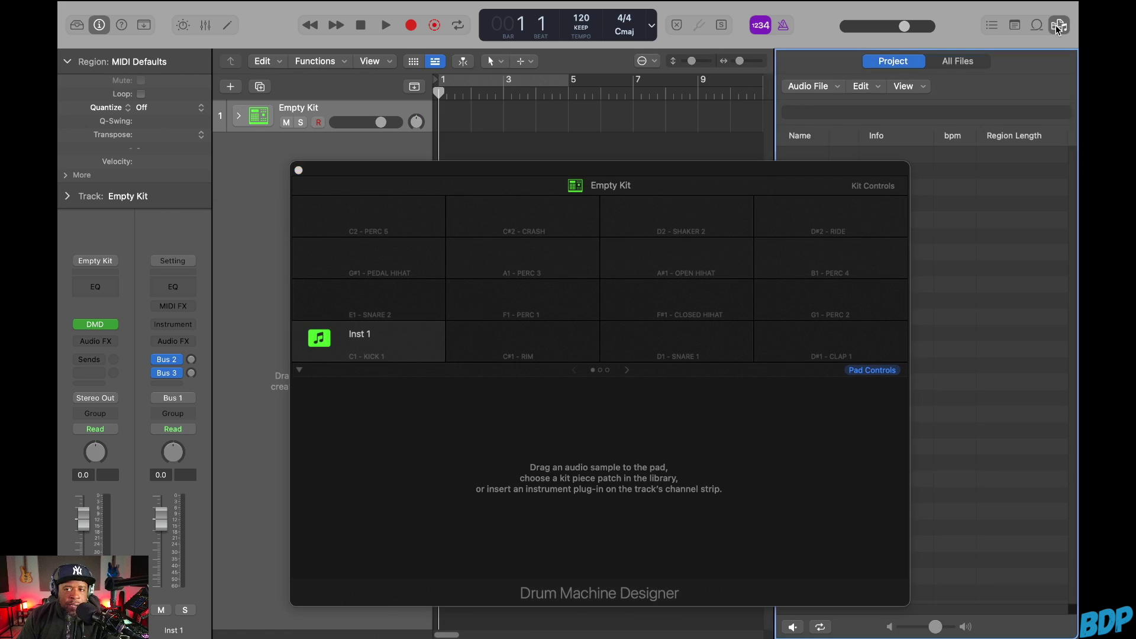
click(957, 61)
drag(808, 176, 646, 167)
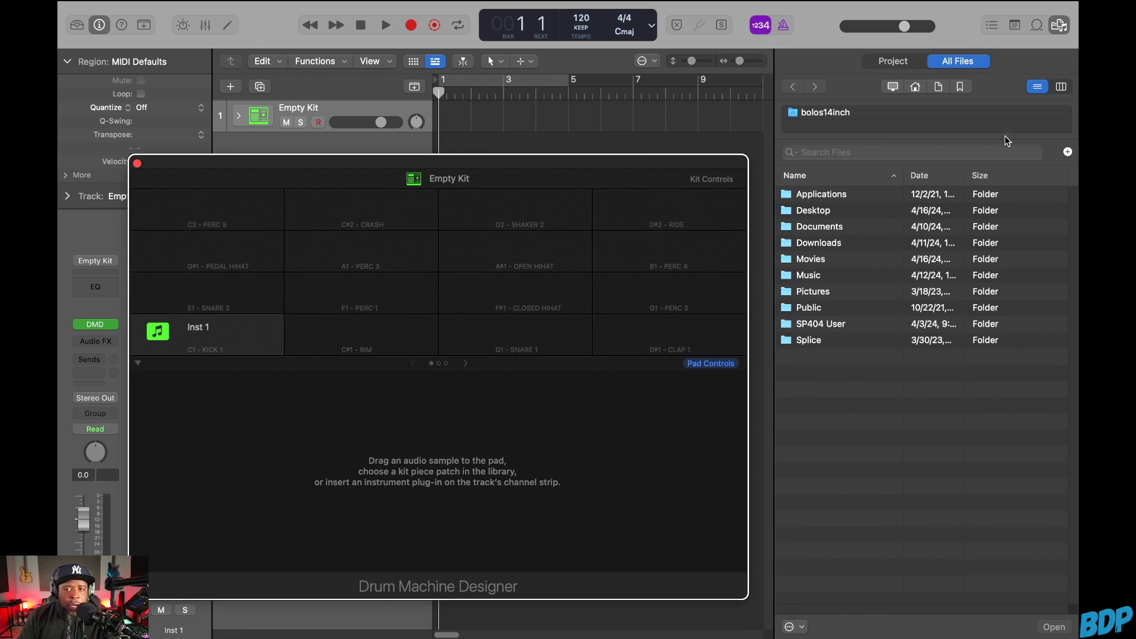
click(960, 88)
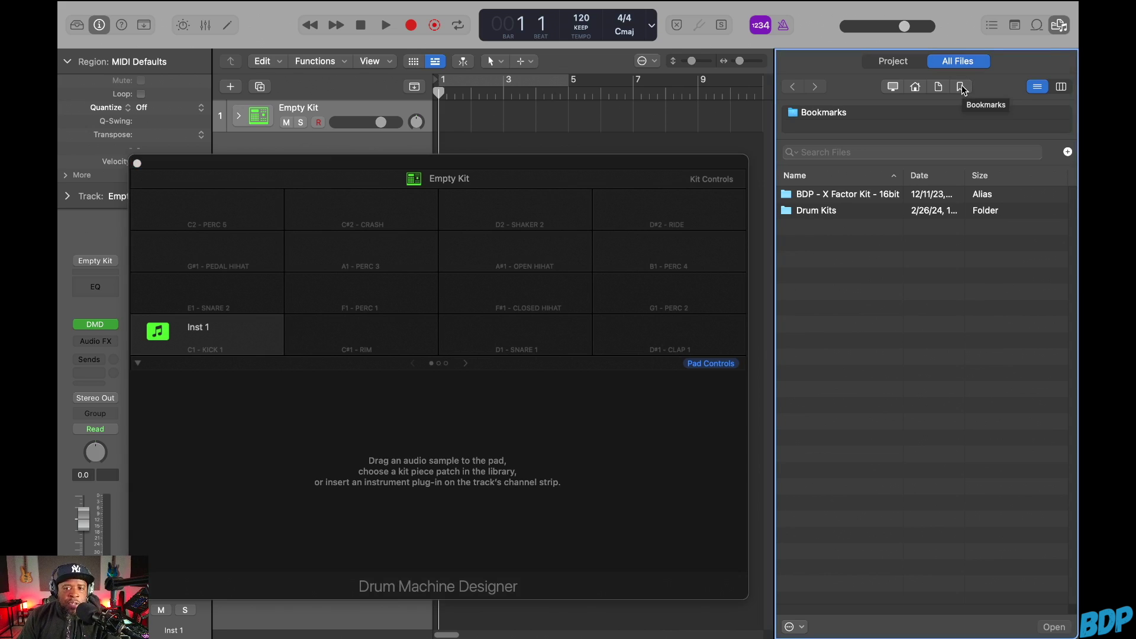
Step: Load XF_808_1.wav from the X Factor Kit's XF - 808s folder onto the C1 Kick 1 pad
double_click(837, 200)
click(819, 196)
double_click(820, 196)
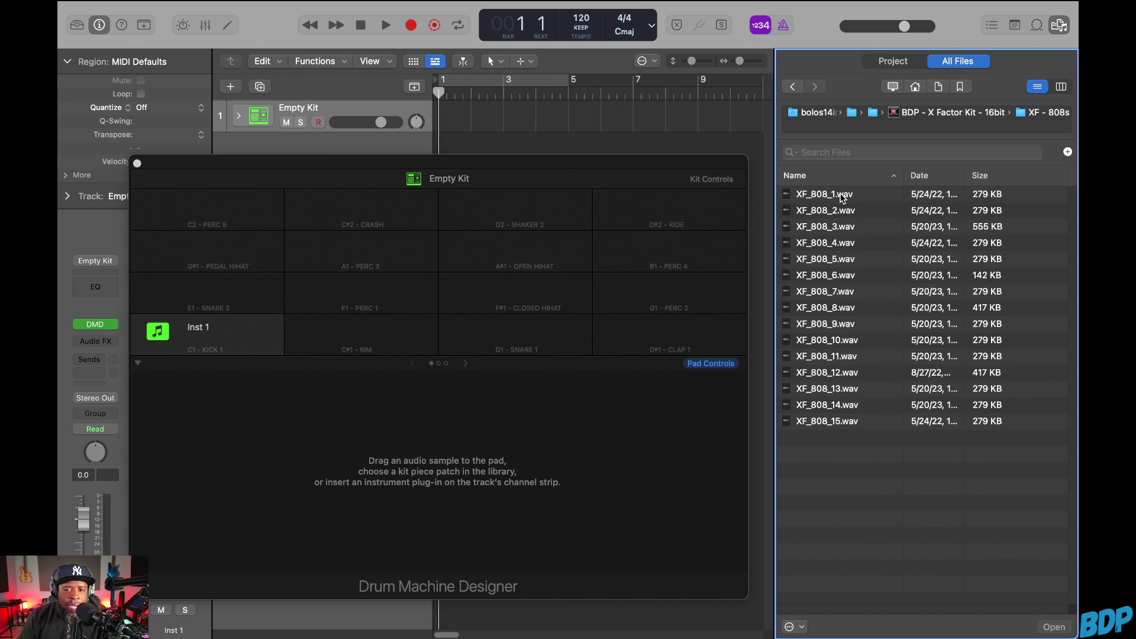
click(842, 197)
drag(843, 197, 243, 335)
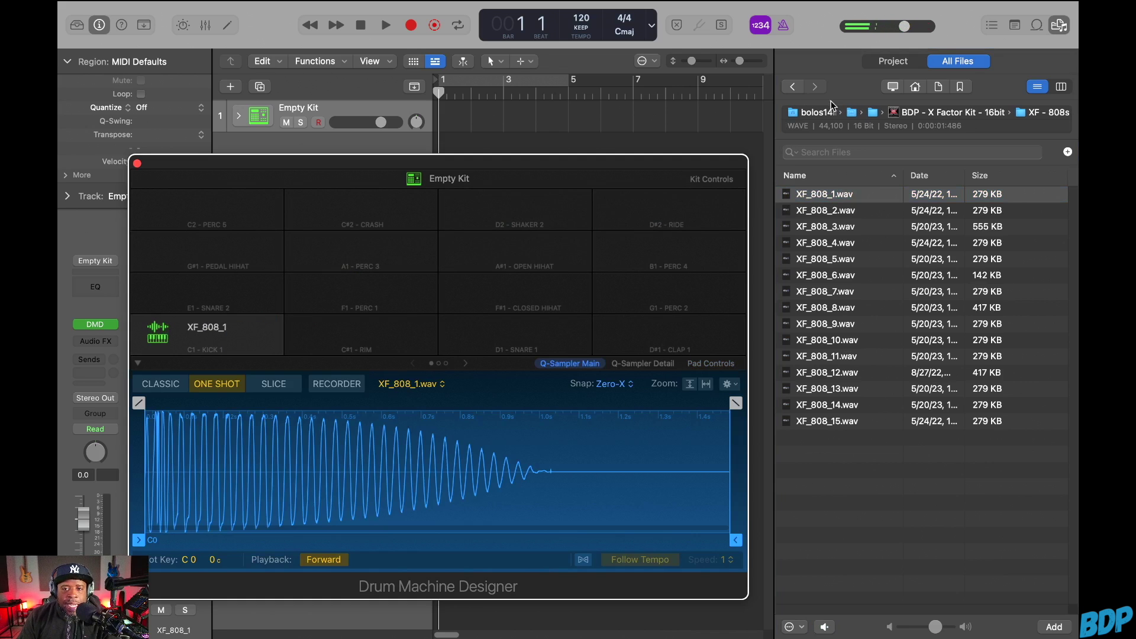
Step: Load XF_Clap_1.wav from the kit's XF - Claps folder onto the C#1 Rim pad
click(914, 113)
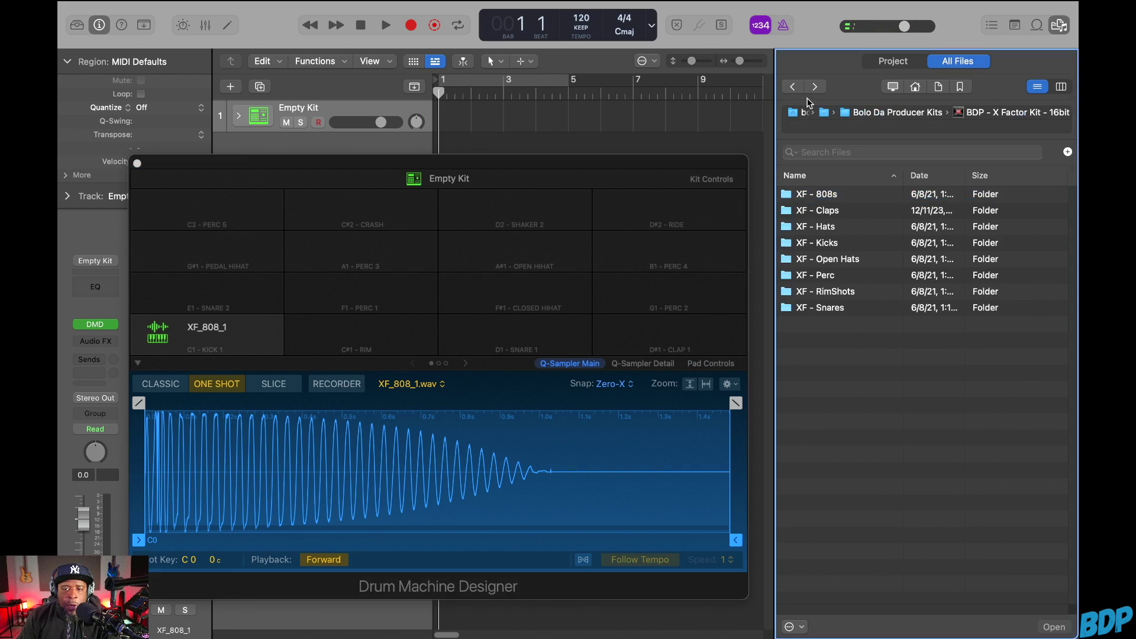
double_click(828, 212)
click(827, 211)
drag(827, 212, 391, 332)
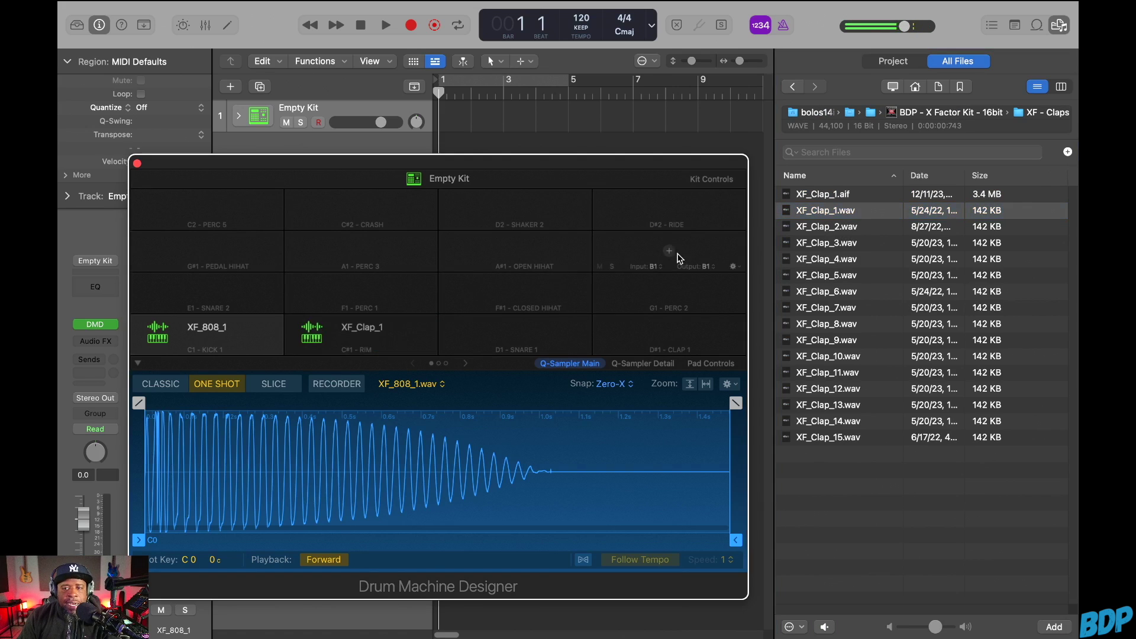
Step: Load XF_Hat_2.wav from the kit's XF - Hats folder onto the D1 Snare 1 pad
click(792, 87)
double_click(826, 227)
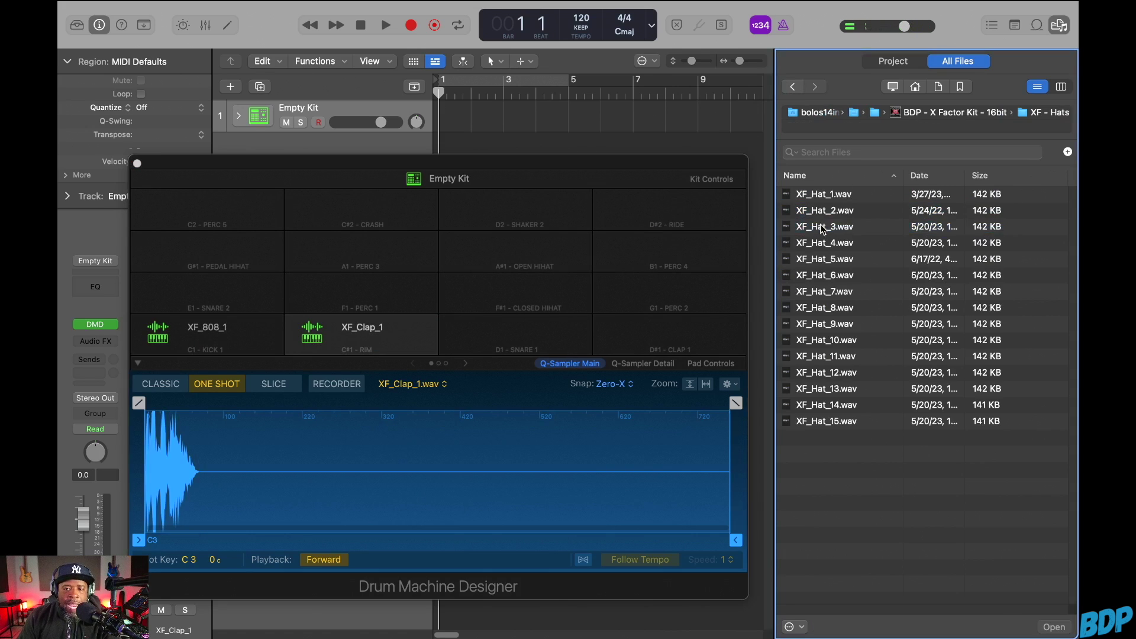
click(817, 197)
click(788, 211)
drag(788, 212, 535, 327)
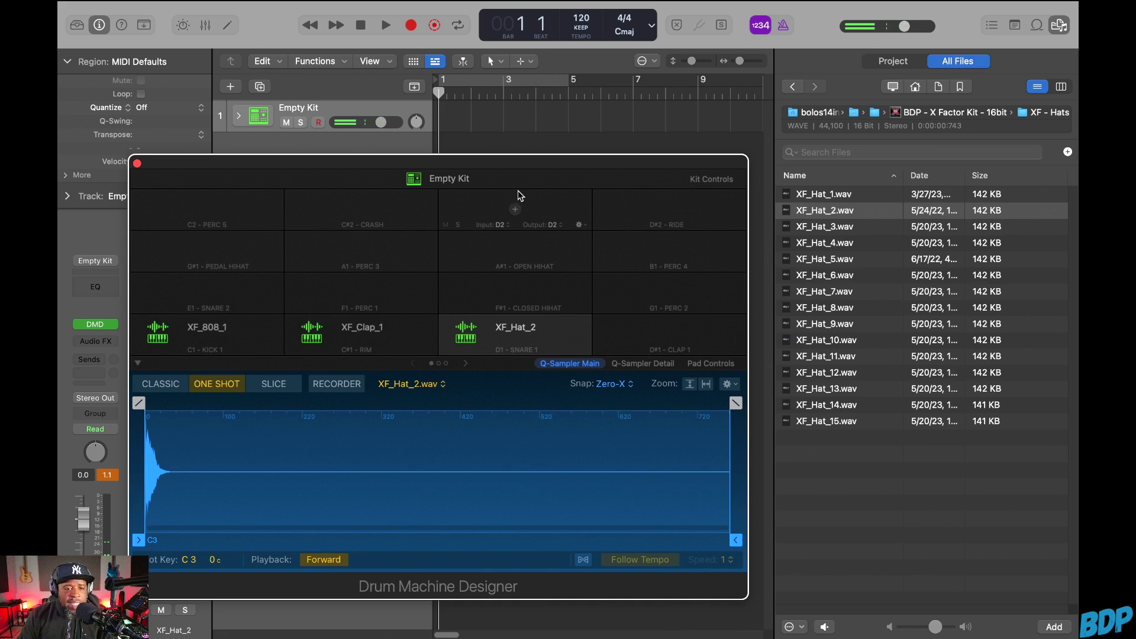
Step: Change the amp polyphony of the XF_808_1 pad in its Quick Sampler detail settings
click(234, 339)
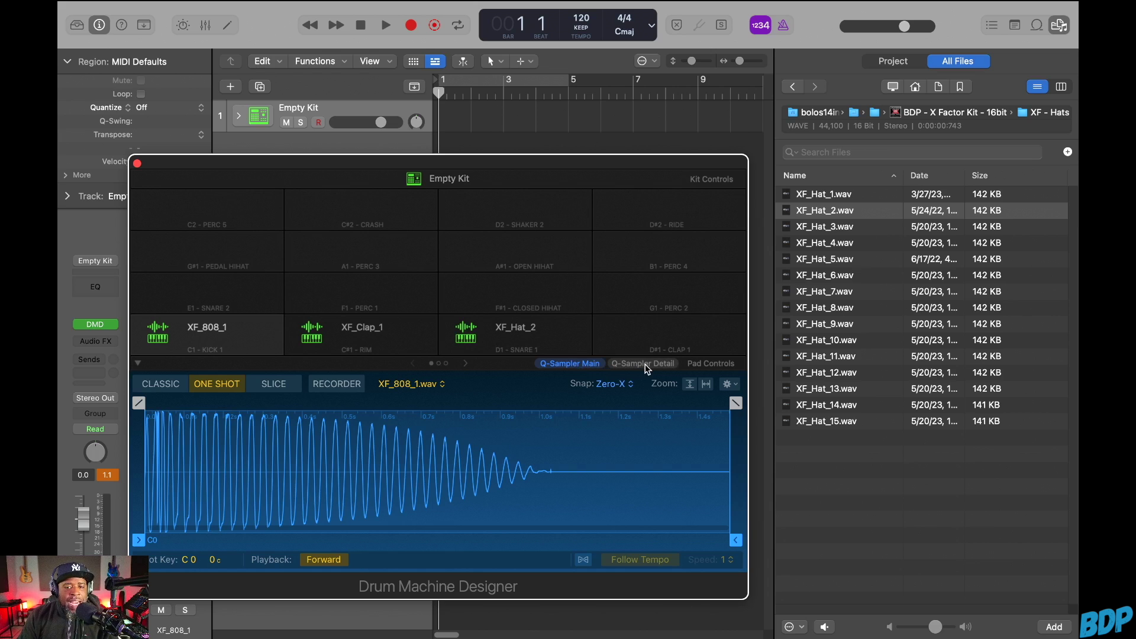
click(645, 364)
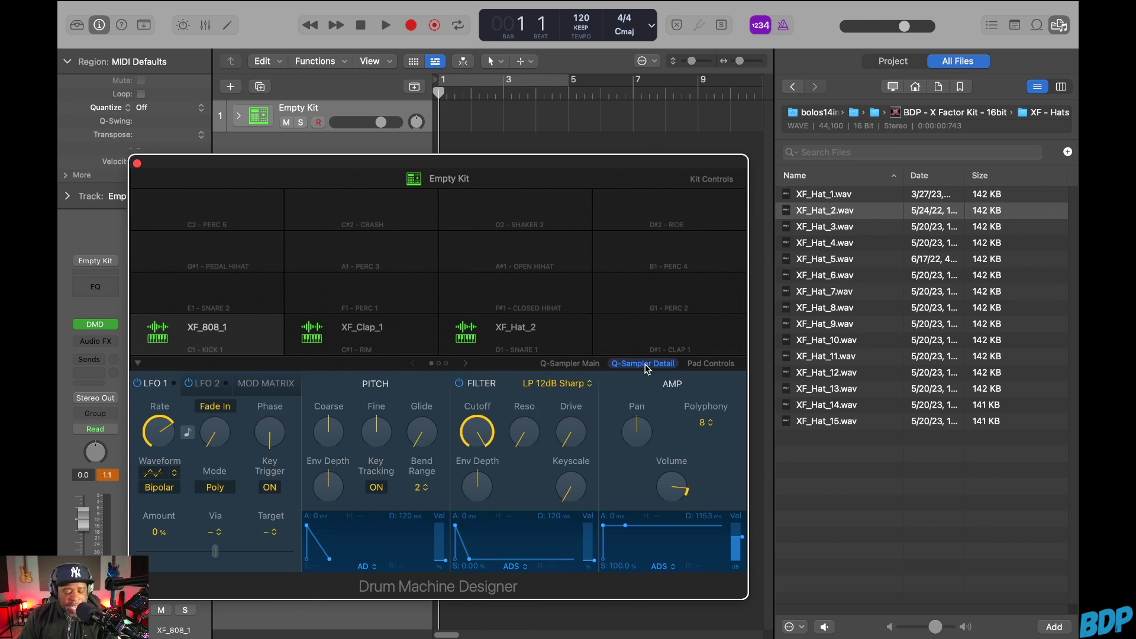
click(704, 424)
click(702, 308)
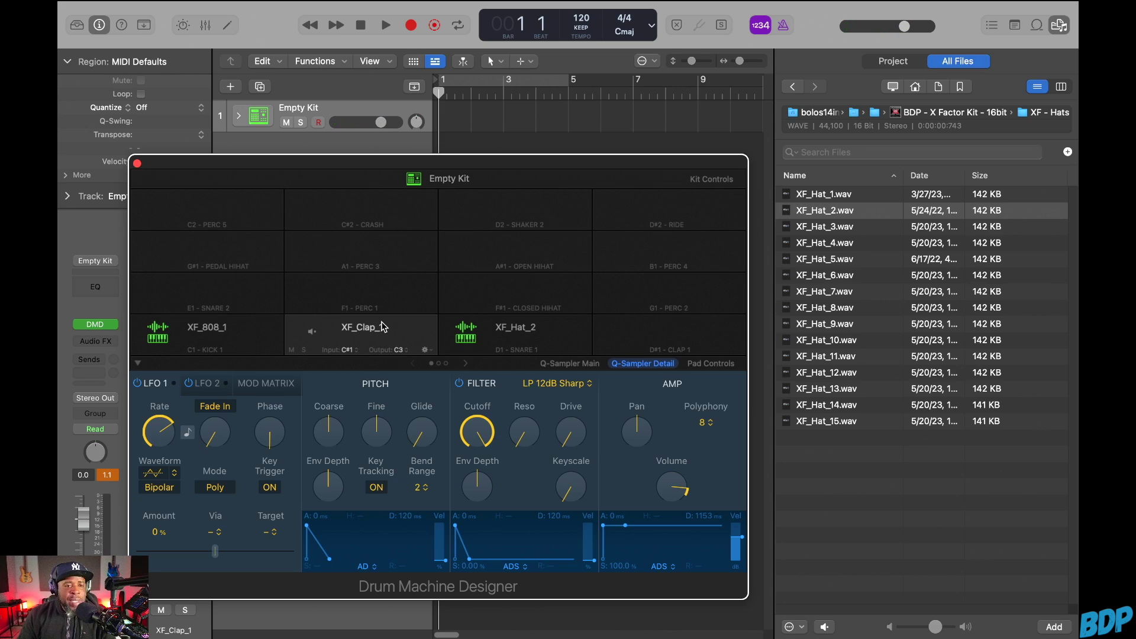
Step: Close the drum window, expand the Empty Kit stack and select the 808, clap and hat subtracks one by one to audition each
click(136, 163)
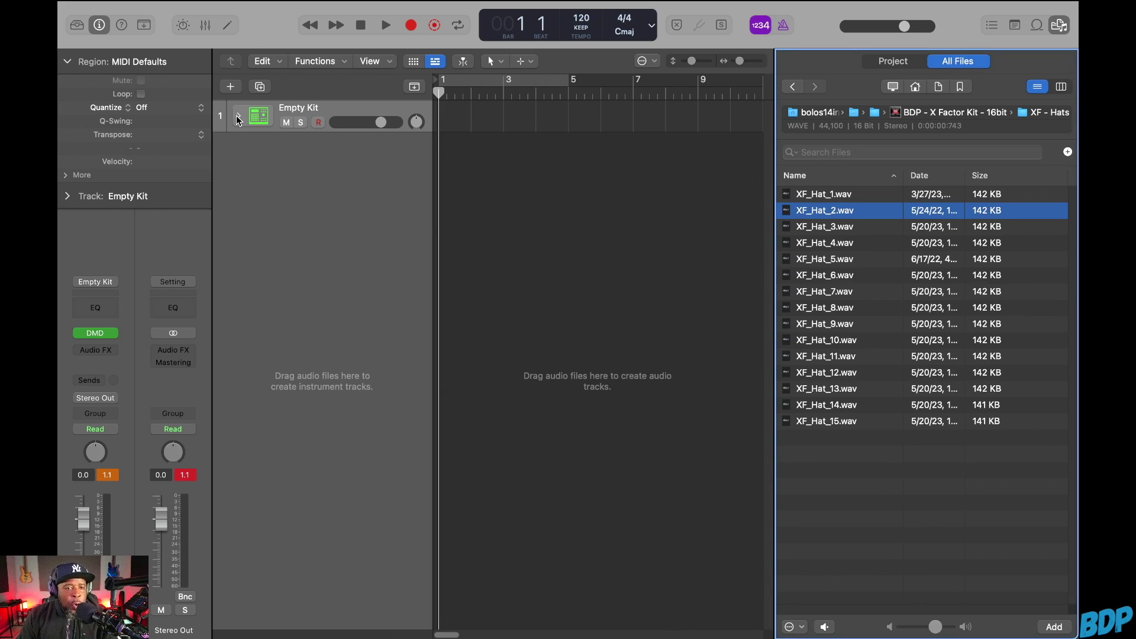
click(238, 117)
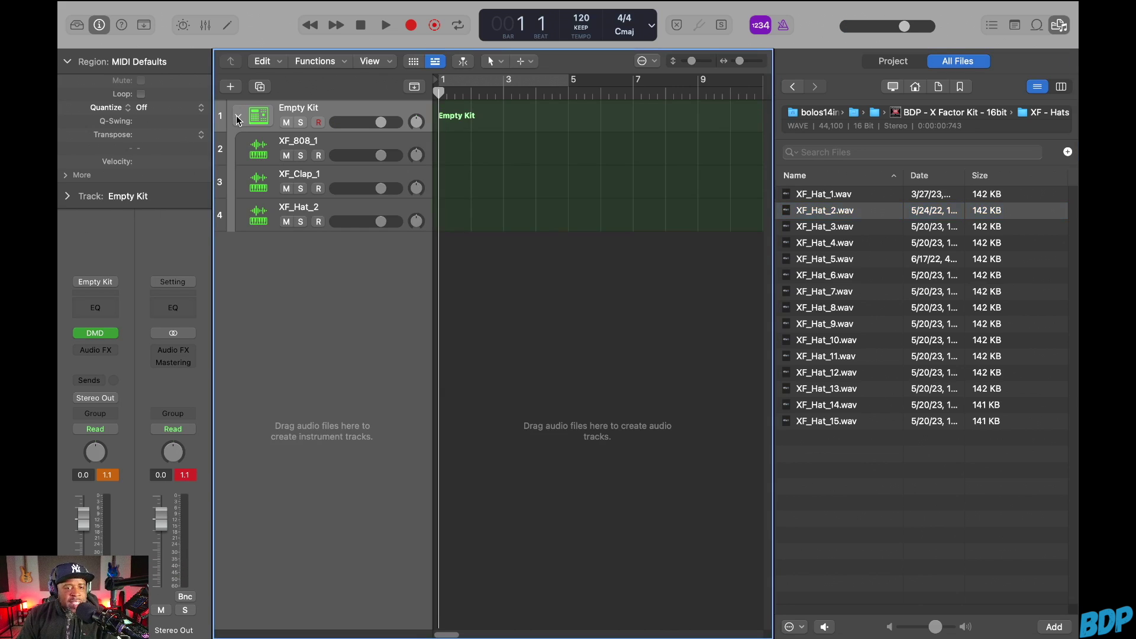
click(293, 139)
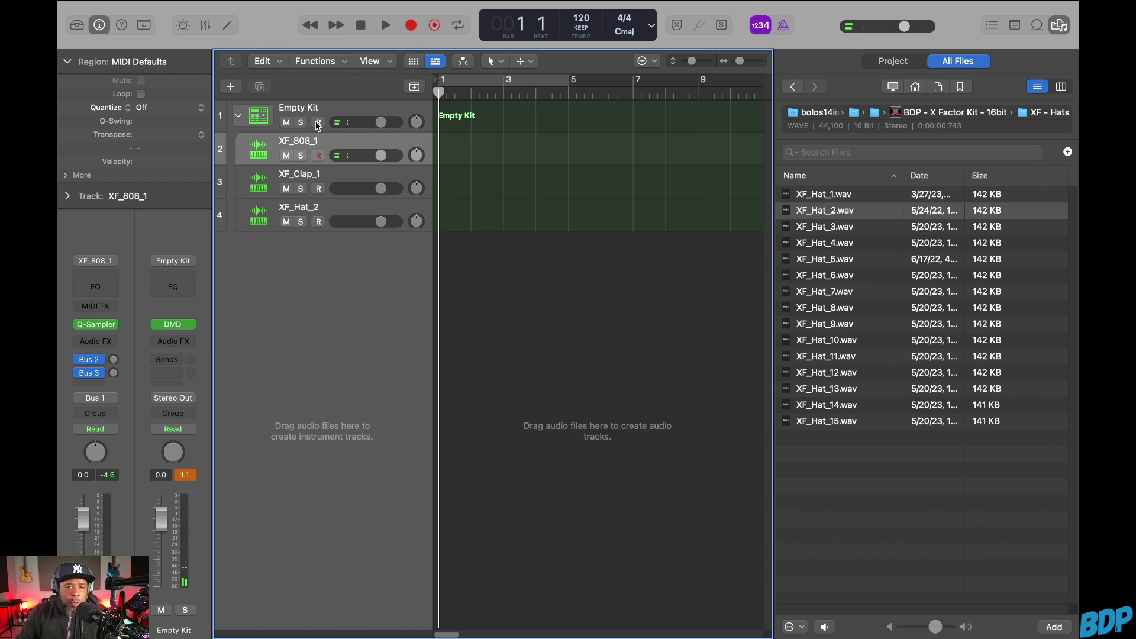
click(313, 178)
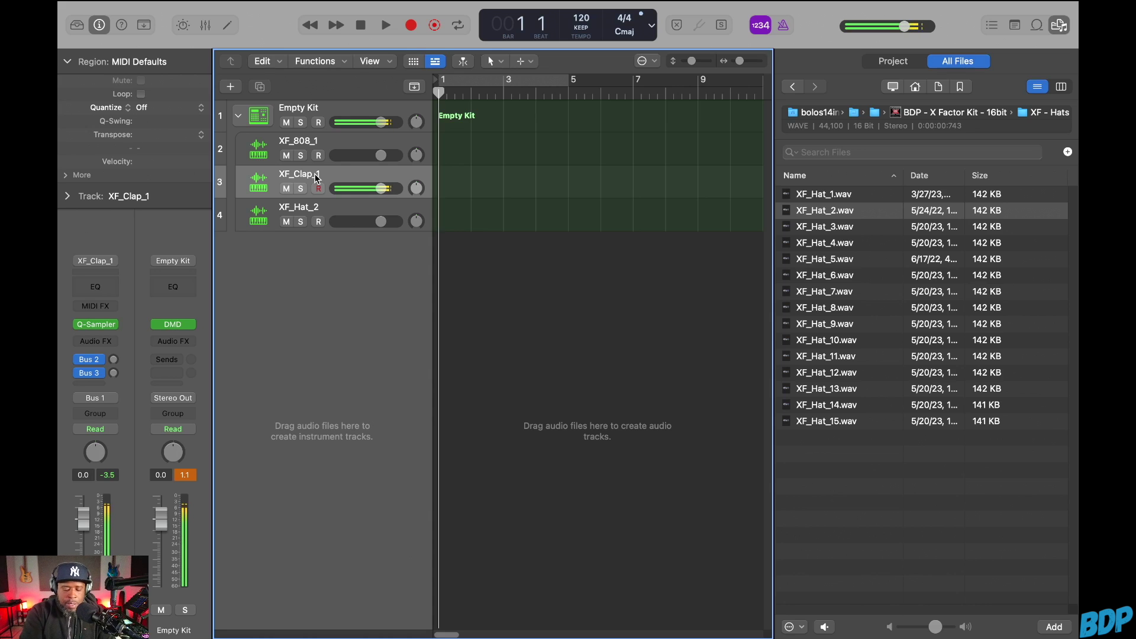
click(321, 204)
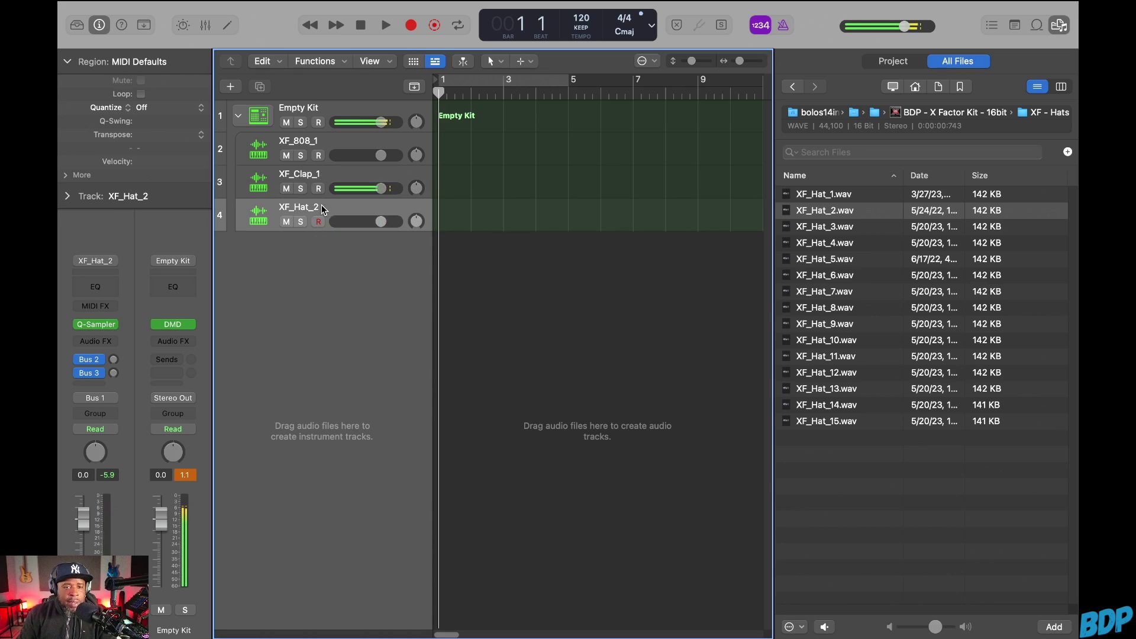
Step: Examine the XF_808_1 and XF_Clap_1 channel strips and their sends in the mixer, then hide the mixer
click(321, 139)
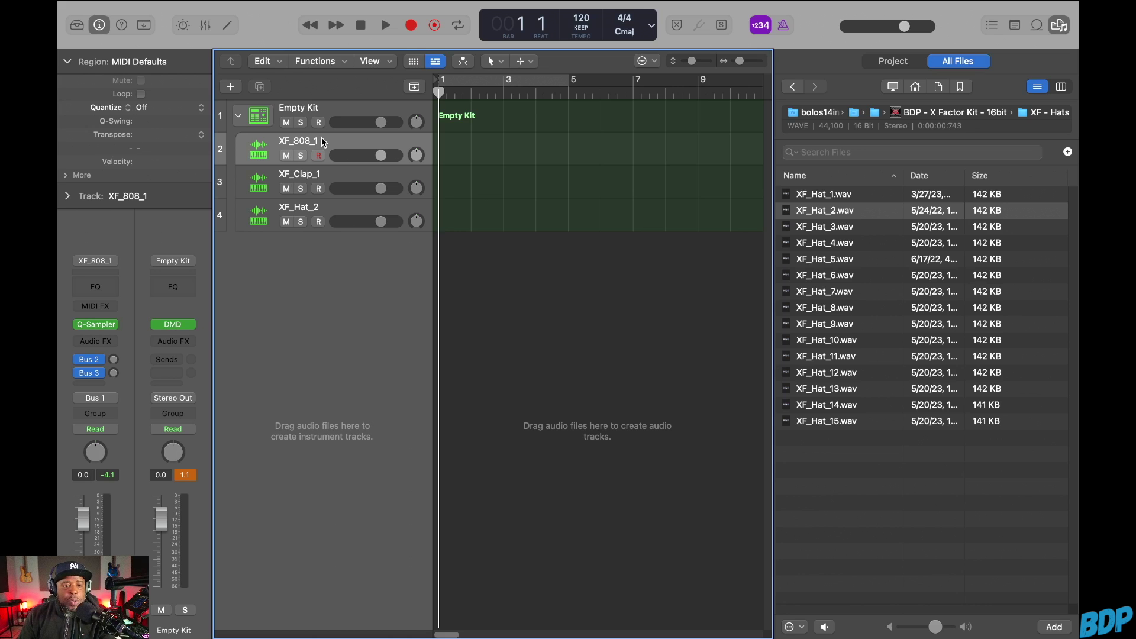
key(x)
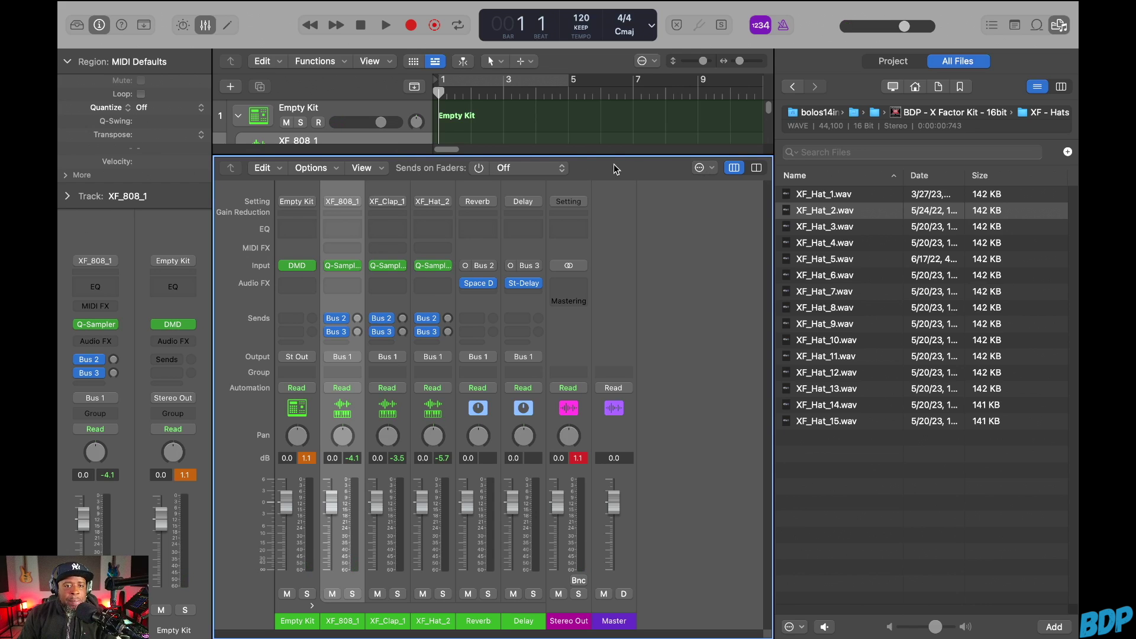
key(x)
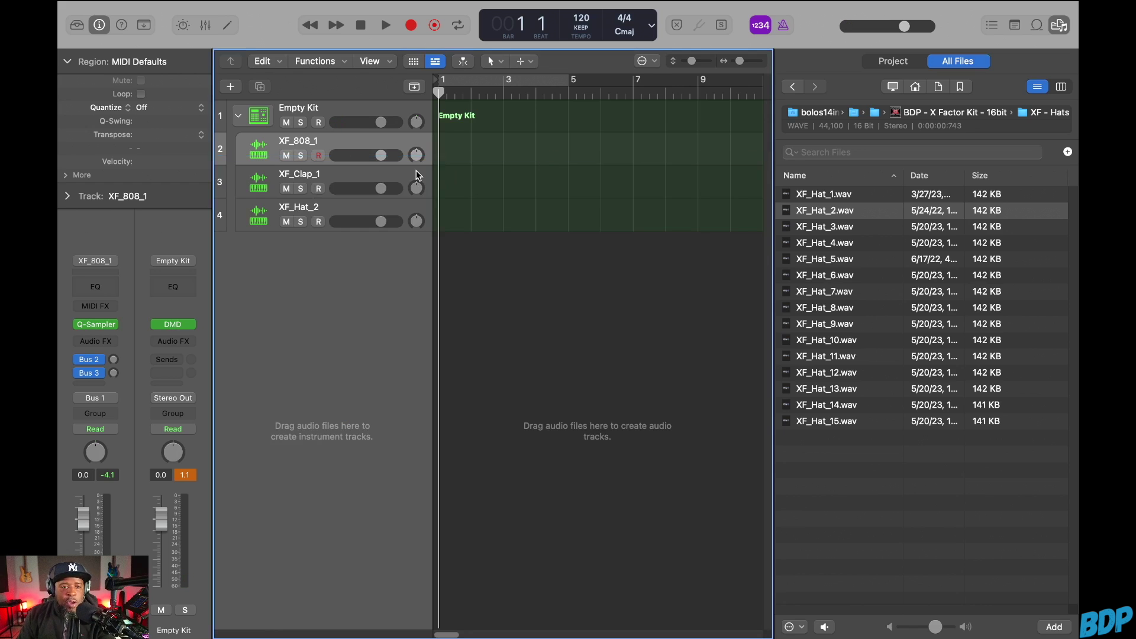
click(330, 173)
key(x)
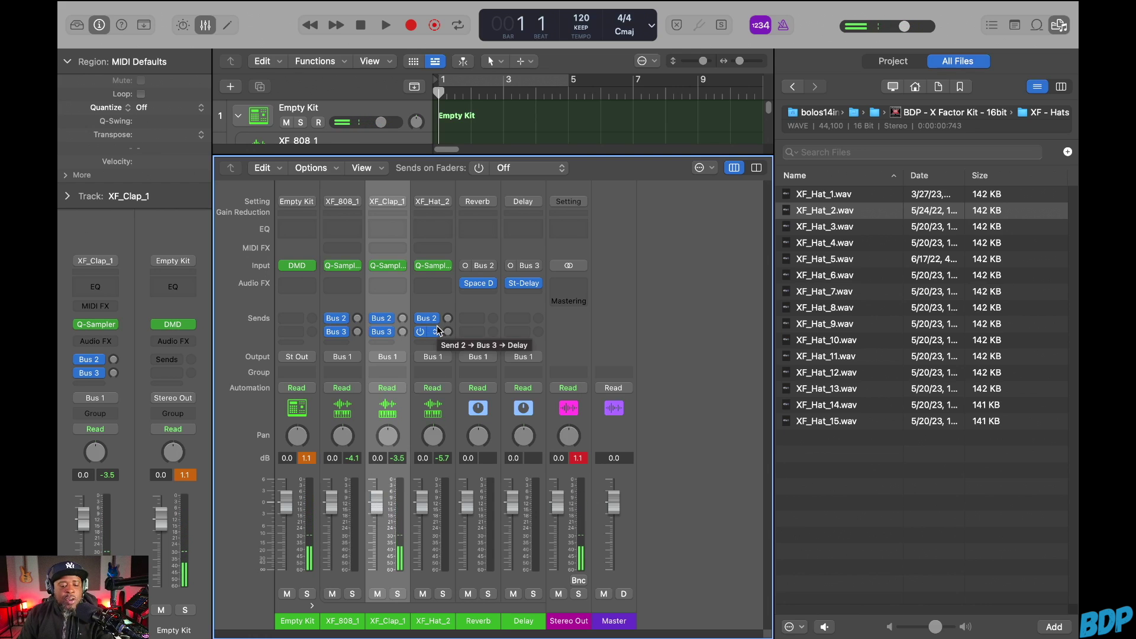
key(x)
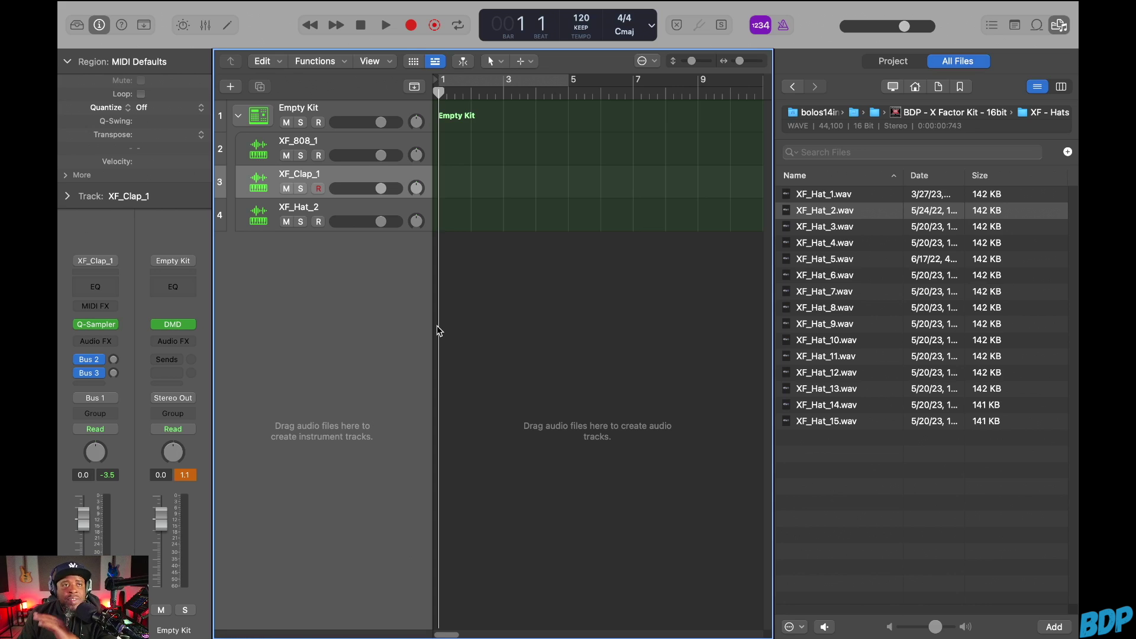
Step: Reopen the Empty Kit drum window, load the OS_DPS_130 synth melody loop from the Desktop onto the D#1 Clap 1 pad and stop playback
double_click(321, 105)
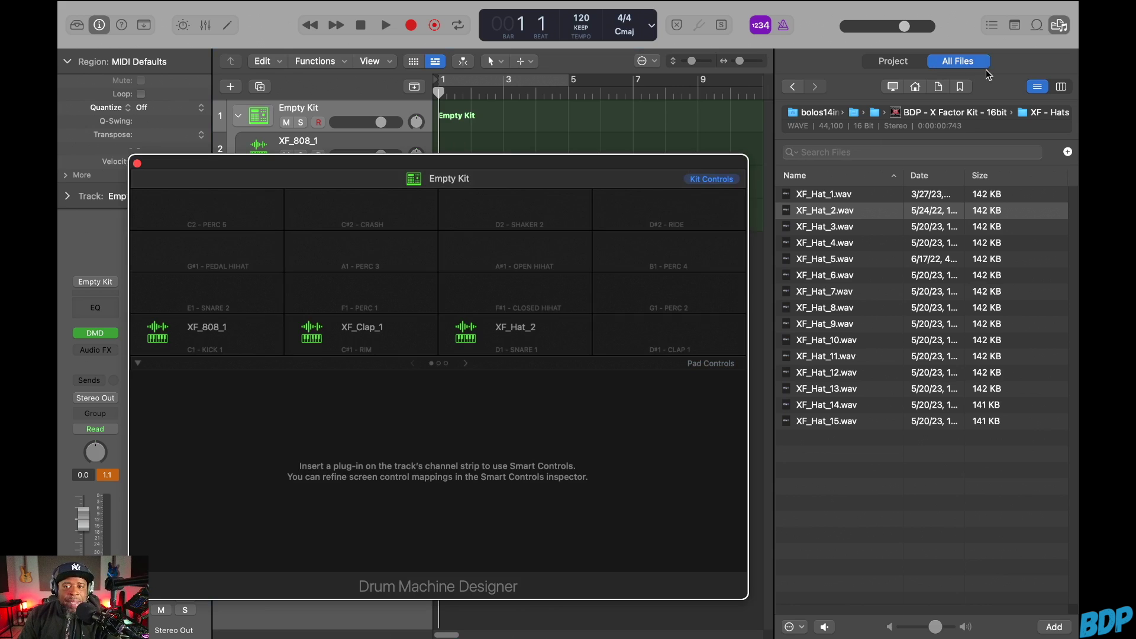
click(960, 87)
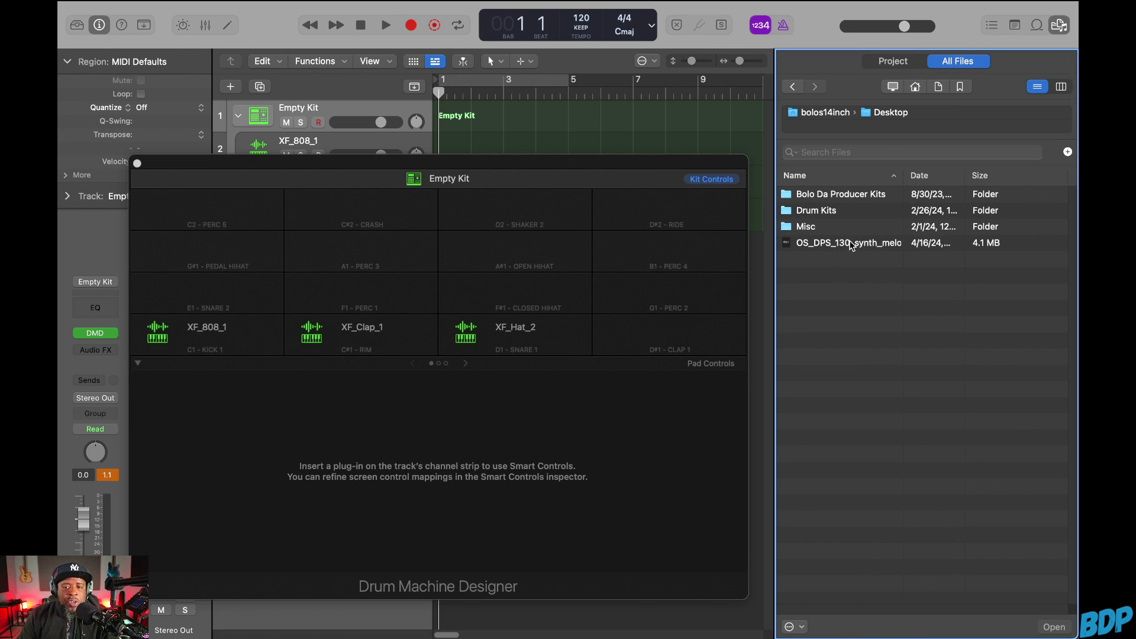
drag(850, 245, 678, 338)
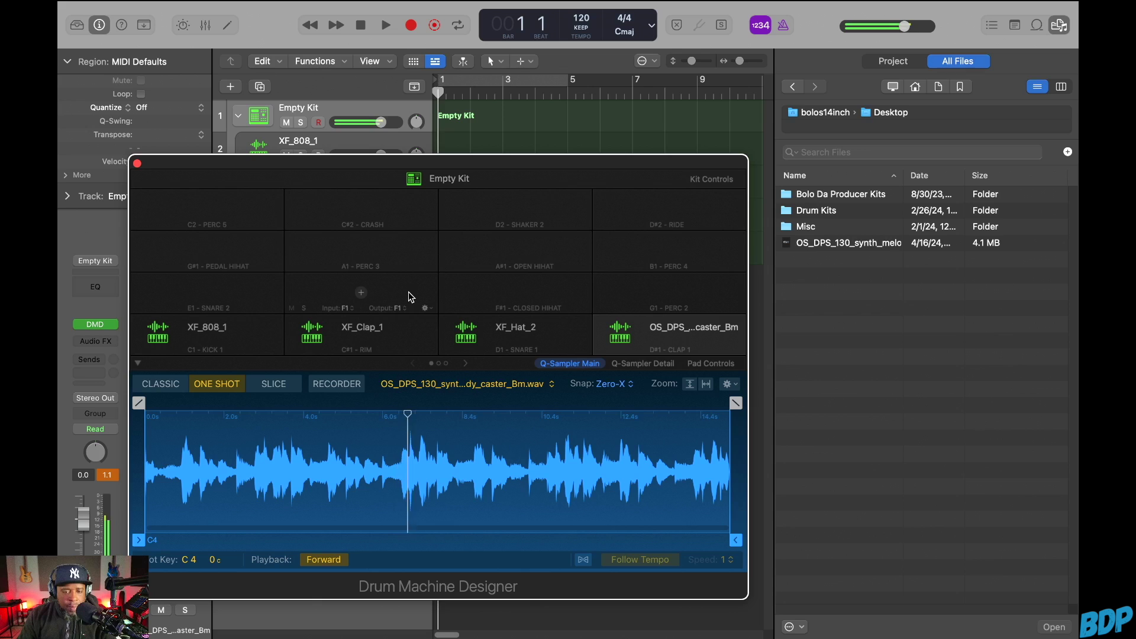
click(360, 26)
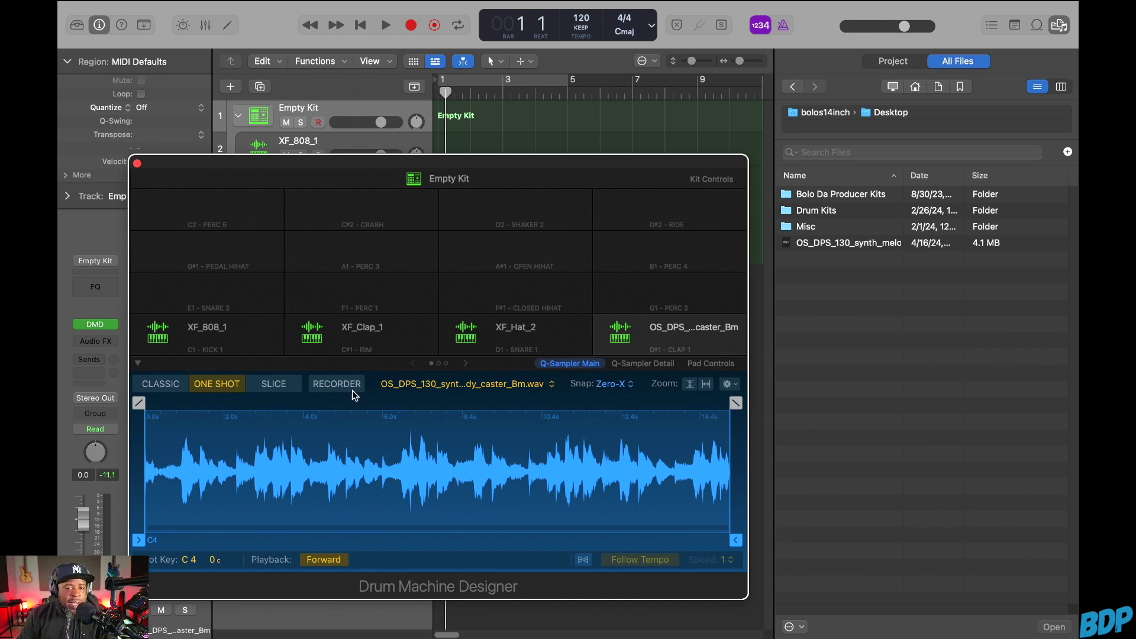
Step: Set the amp polyphony of the OS_DPS_130 melody pad to Mono in its Quick Sampler detail settings
click(655, 368)
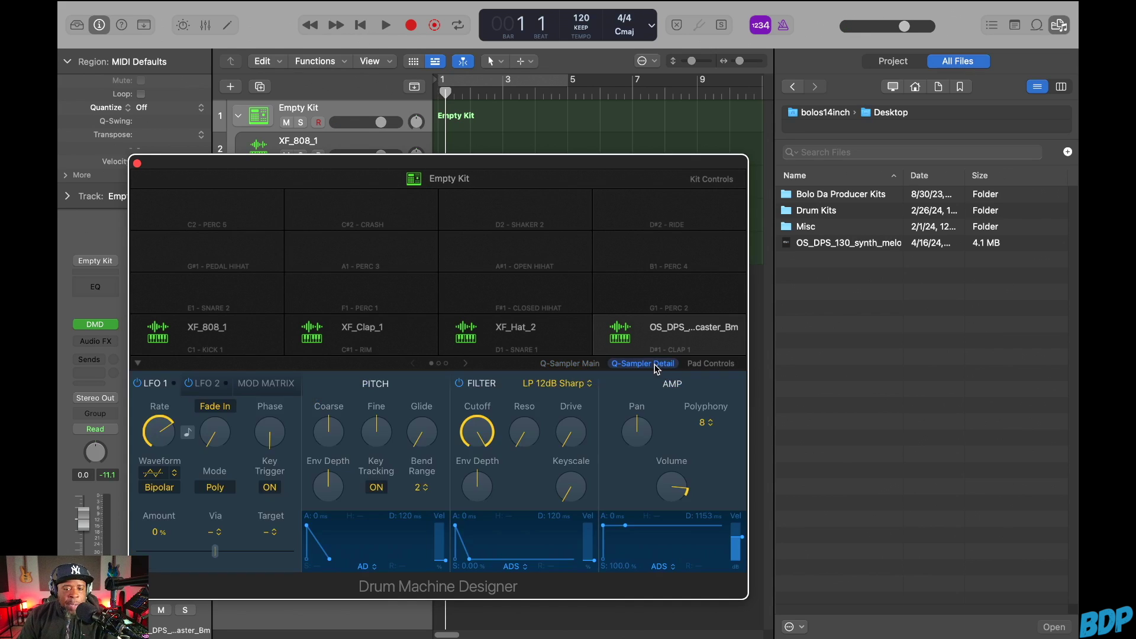
click(712, 426)
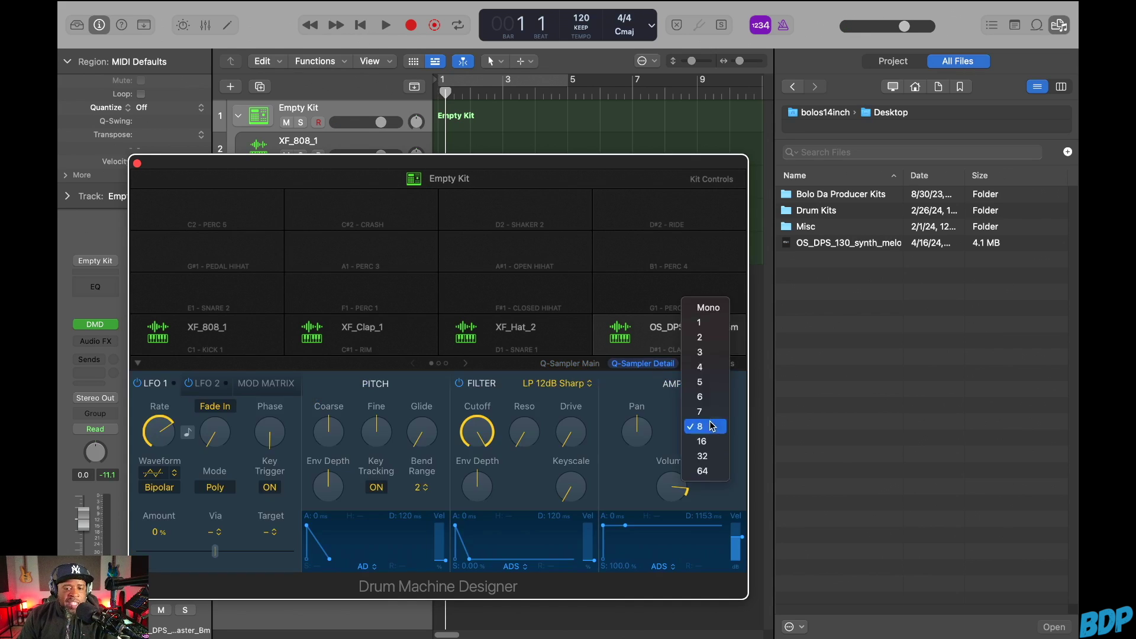
click(708, 309)
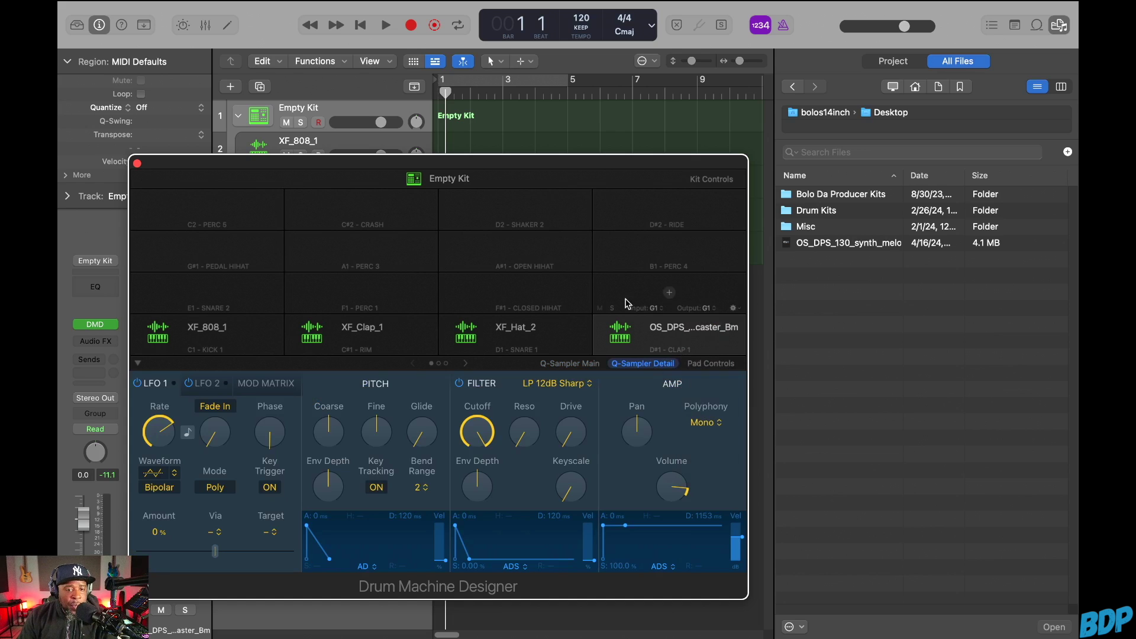
Step: Switch the melody pad's sampler to Slice mode and divide the loop by Equal Divisions
click(574, 364)
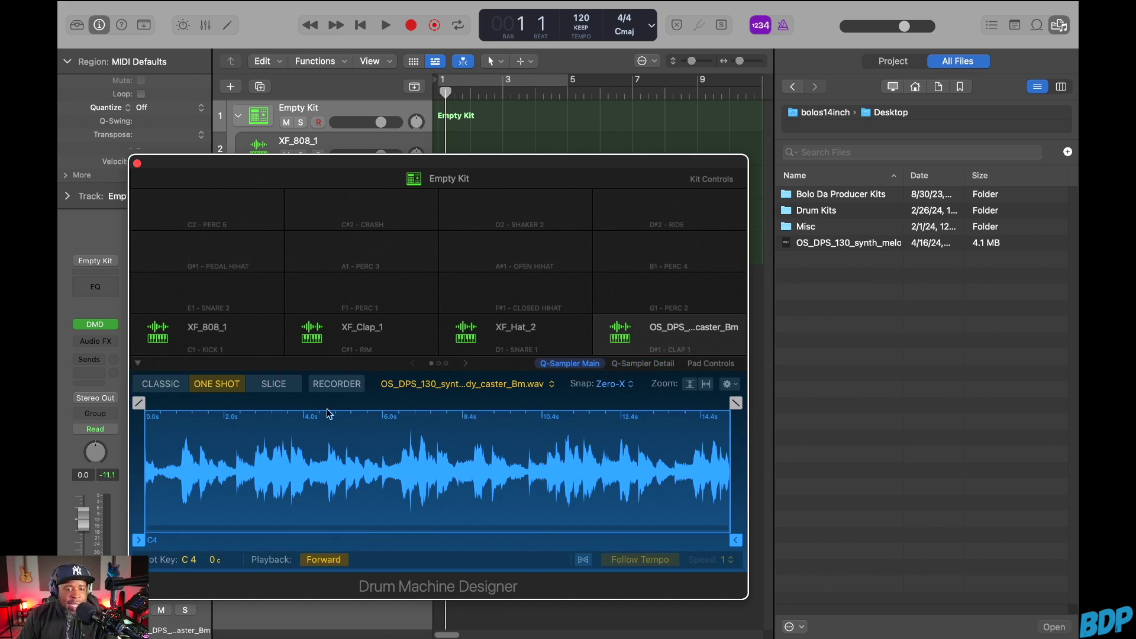
click(265, 385)
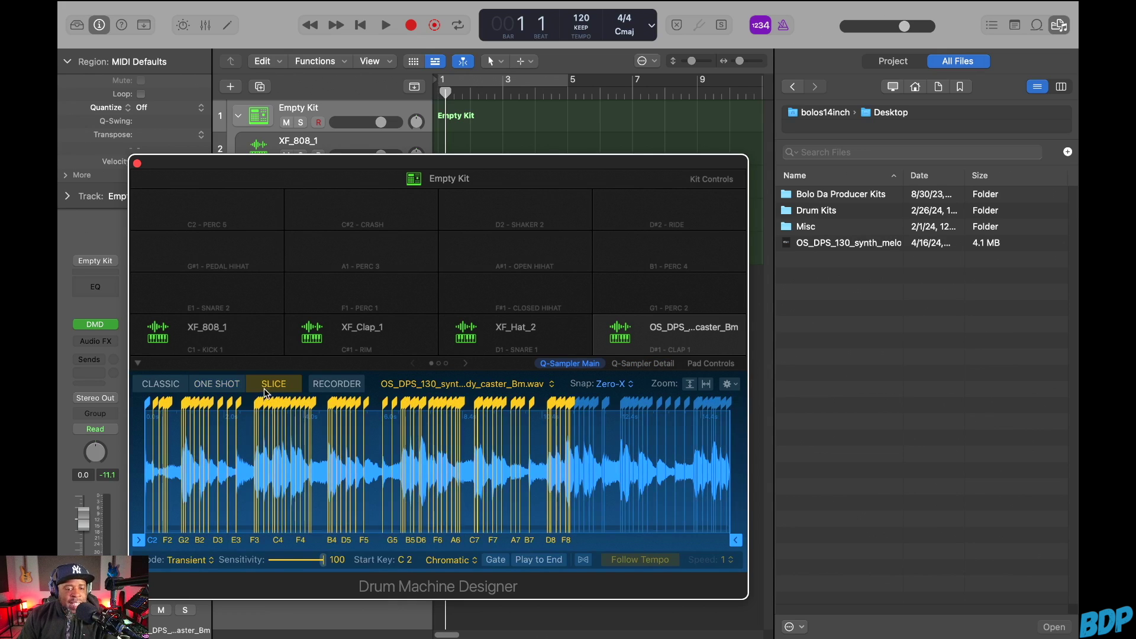
click(210, 563)
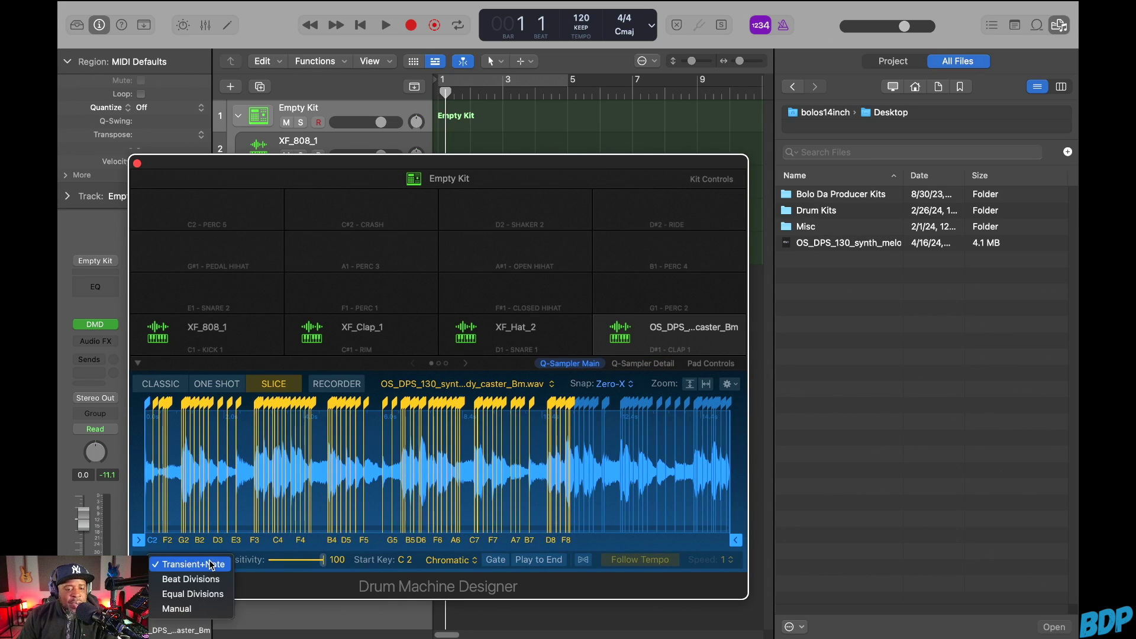
click(193, 594)
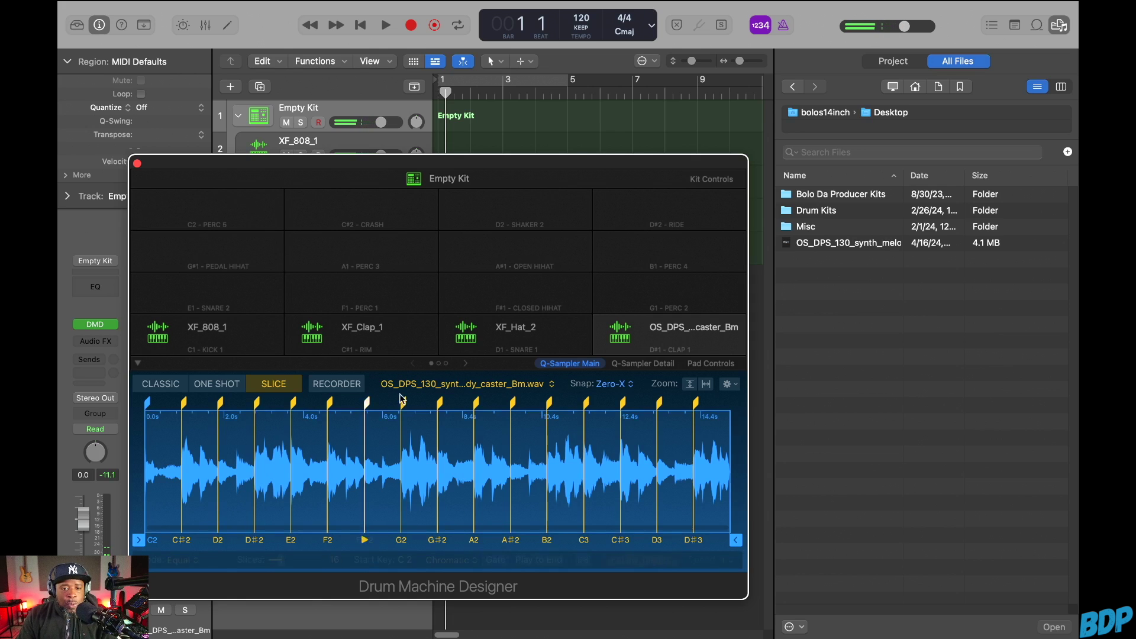
Step: Move the drum window aside, select the melody subtrack under Empty Kit, and close the drum window
drag(532, 160, 814, 143)
click(307, 243)
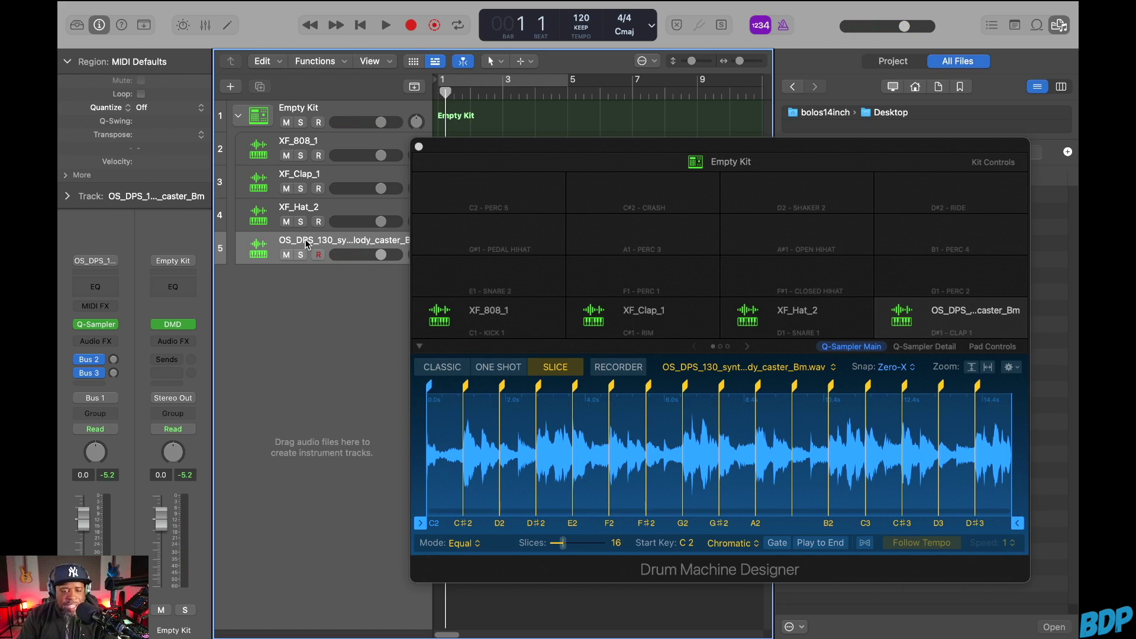
click(419, 147)
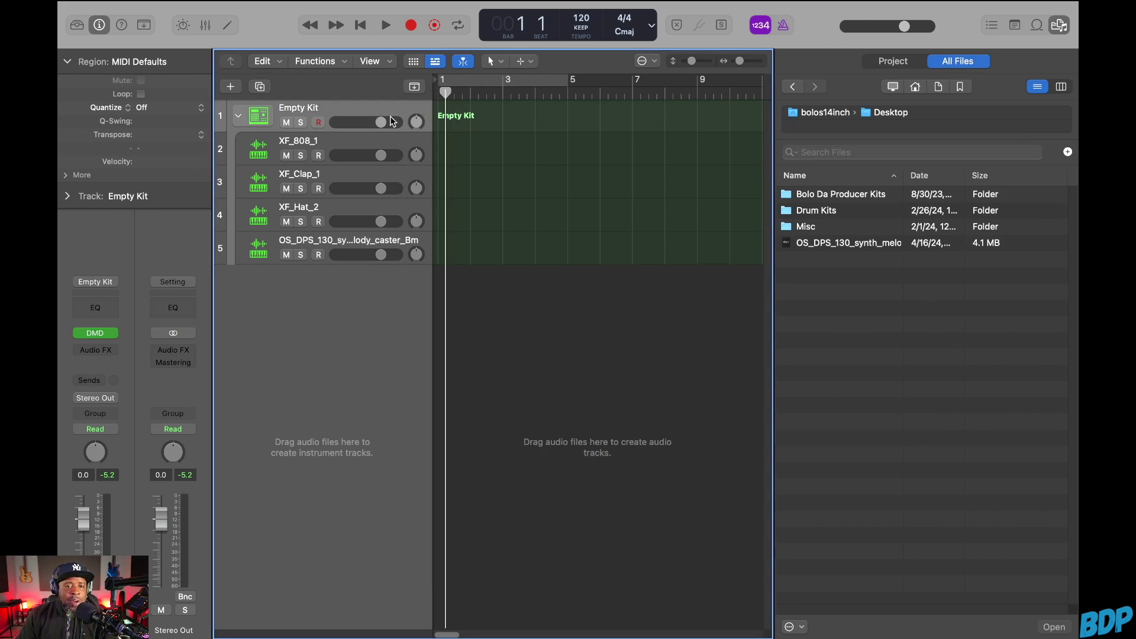
Step: Play the kit with the Empty Kit stack collapsed, and expand the stack again with the melody subtrack selected
click(240, 114)
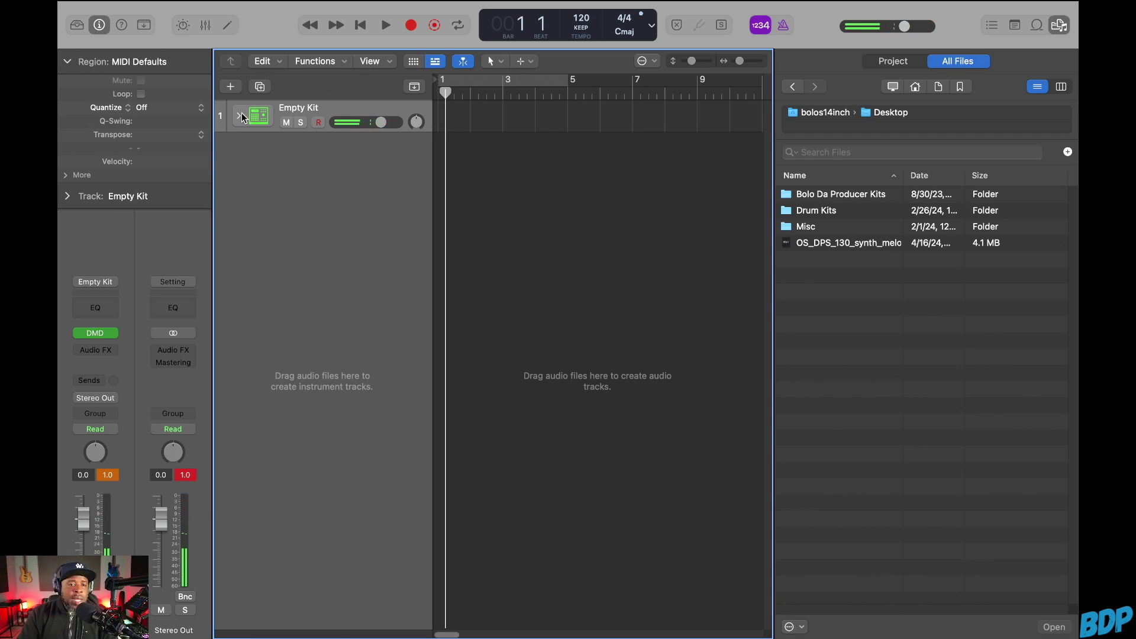
click(238, 118)
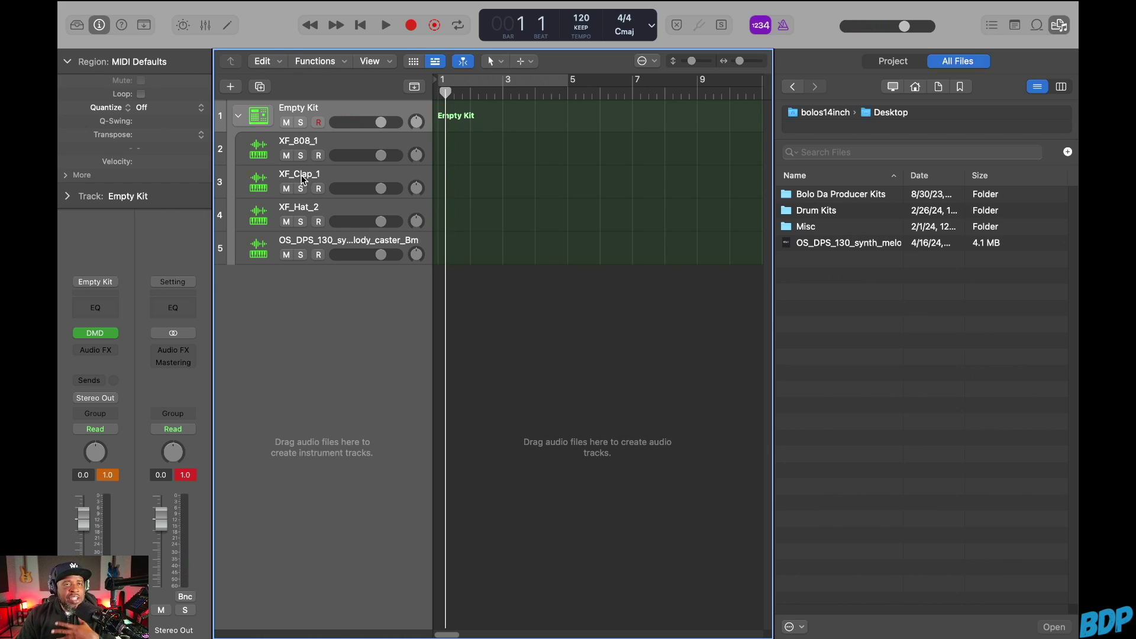
click(316, 239)
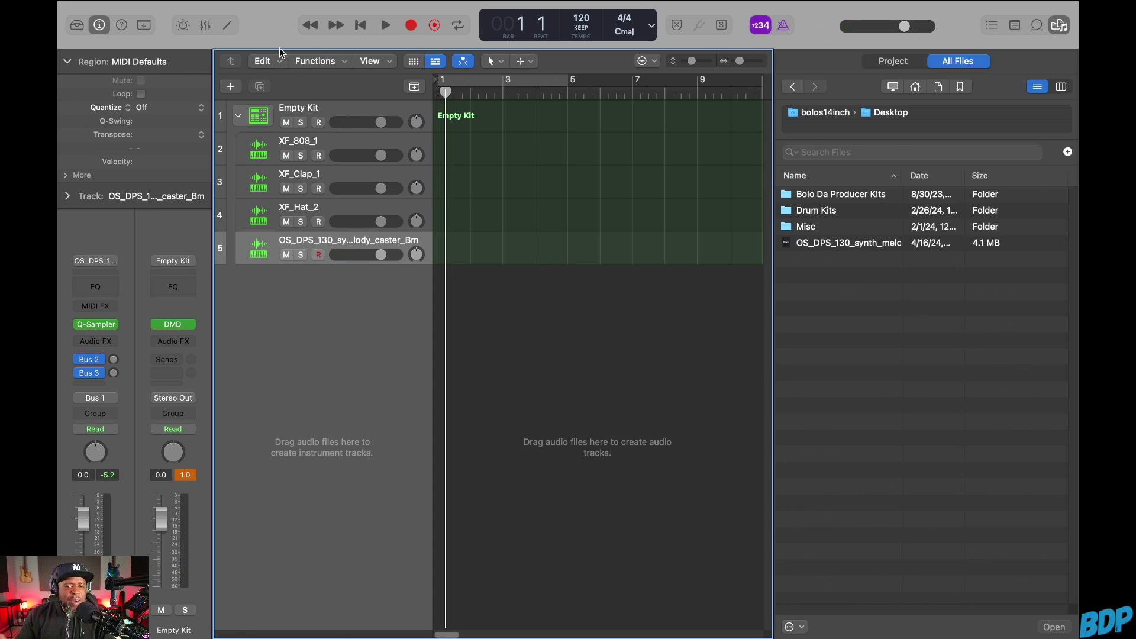
Step: Set the cycle range to bars 1 to 9 and the project tempo to 130
click(545, 81)
drag(563, 81, 698, 81)
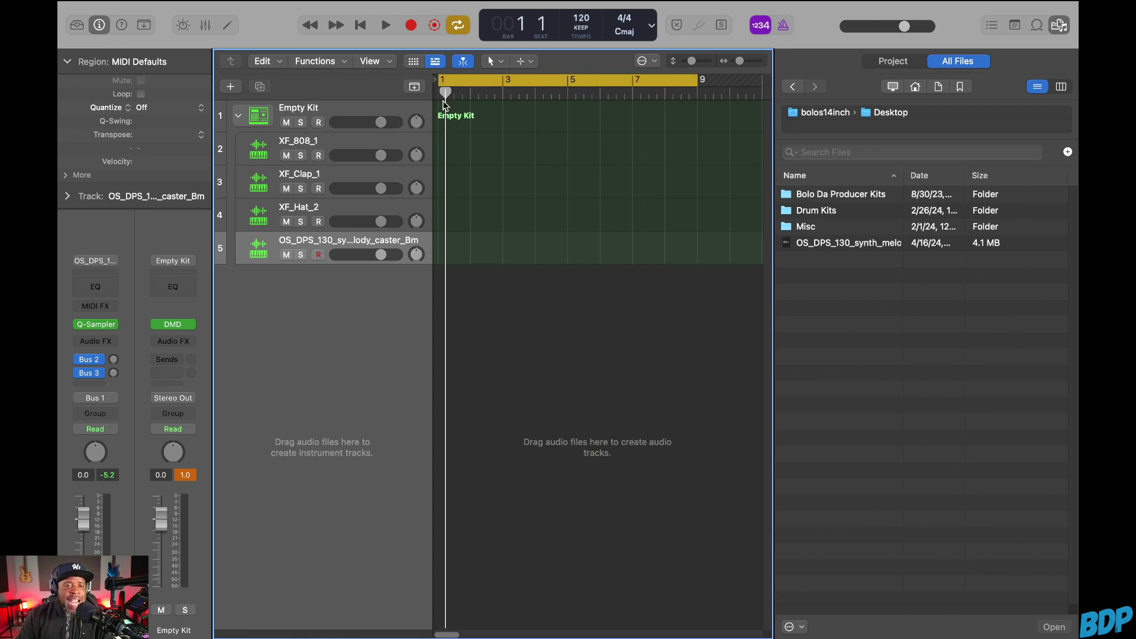
key(space)
key(space)
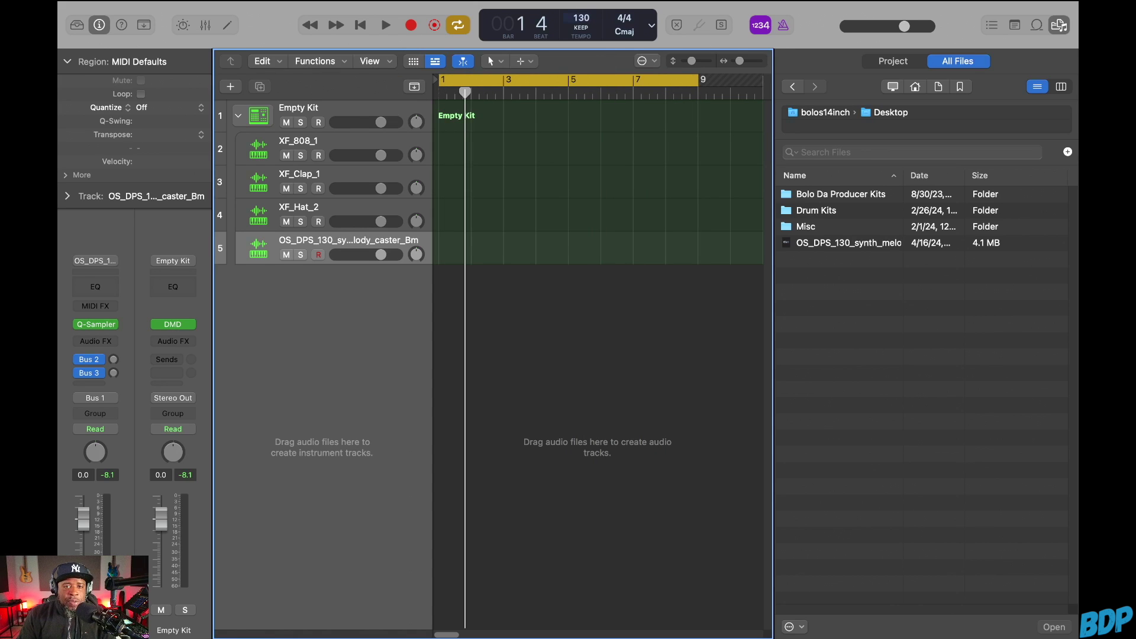
Step: Set the MIDI default quantize to 1/8 Note, record an eight-bar slice pattern on the melody subtrack and play it back
click(174, 109)
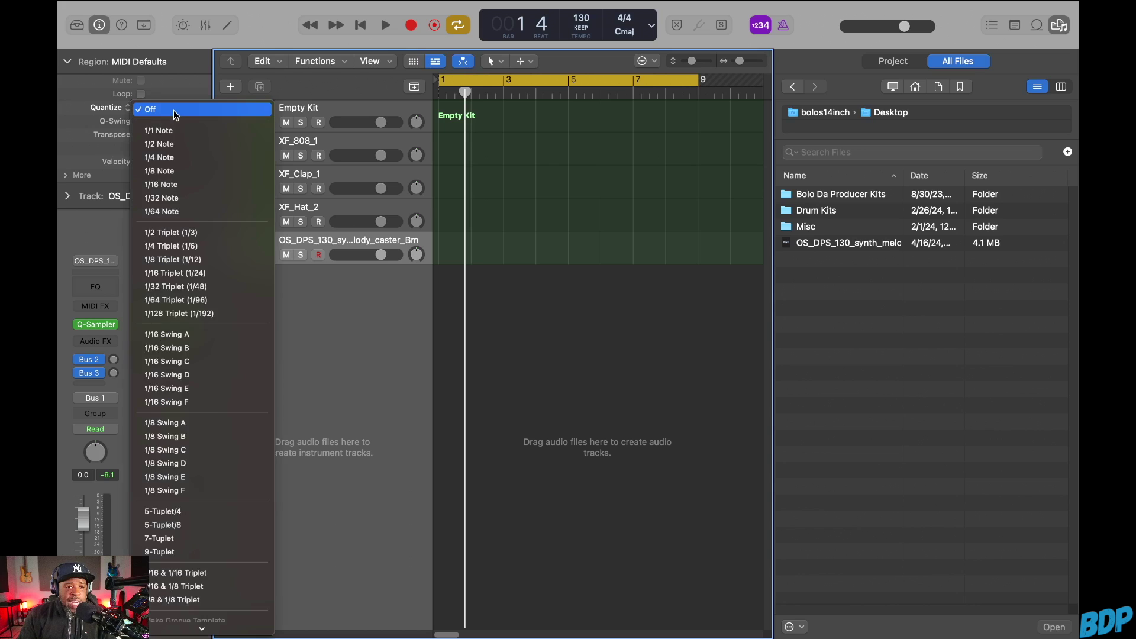
click(170, 170)
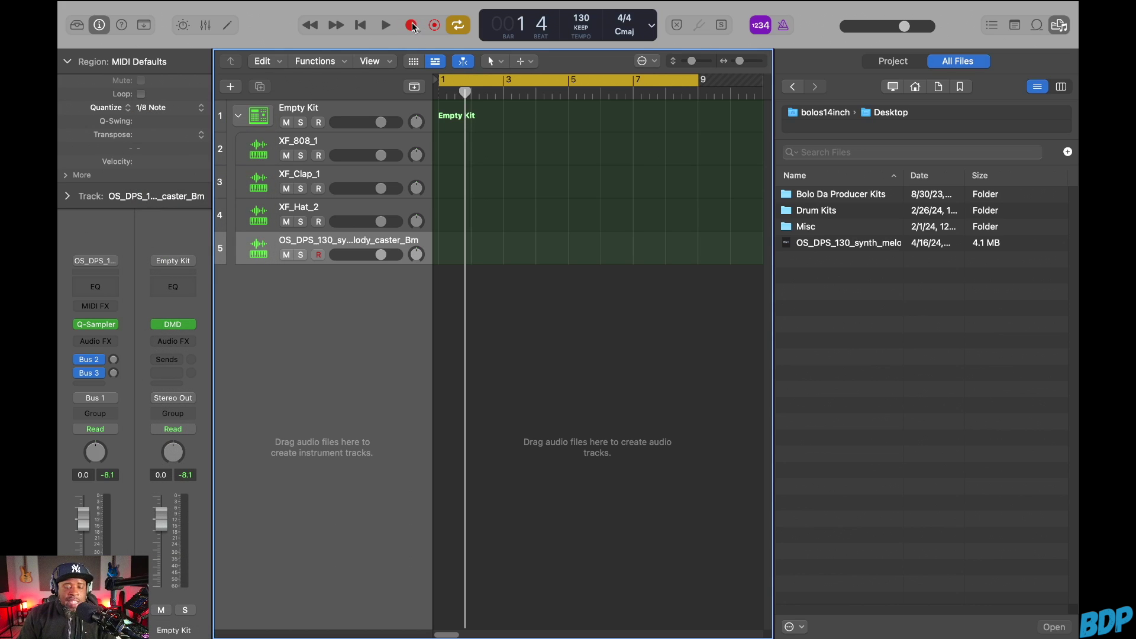
click(411, 25)
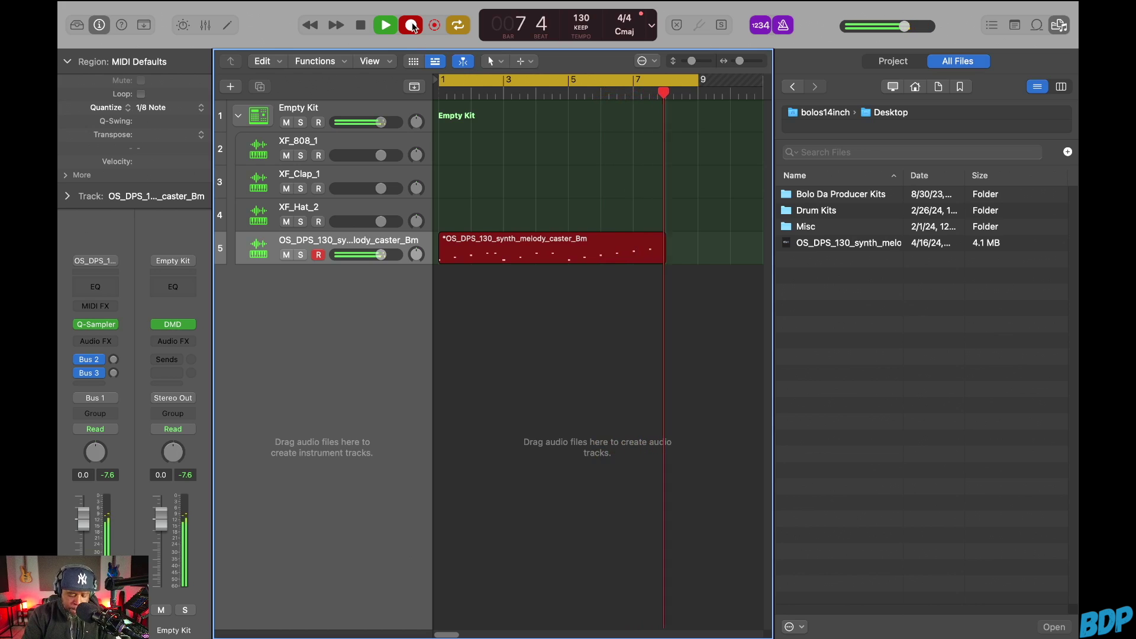
click(364, 27)
click(362, 25)
click(385, 27)
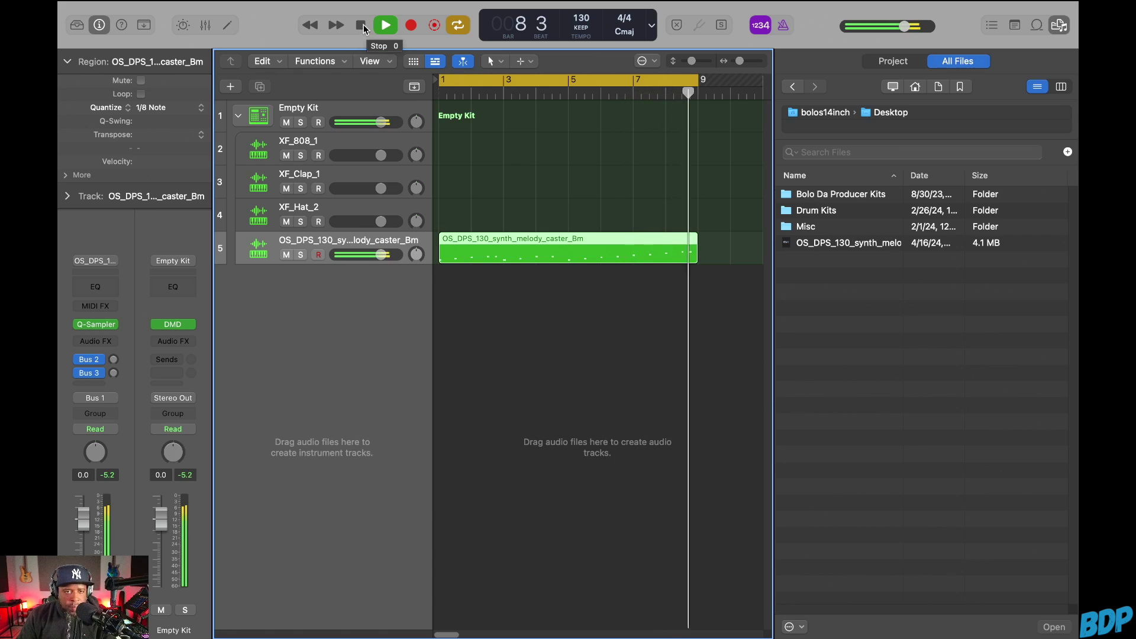
click(364, 30)
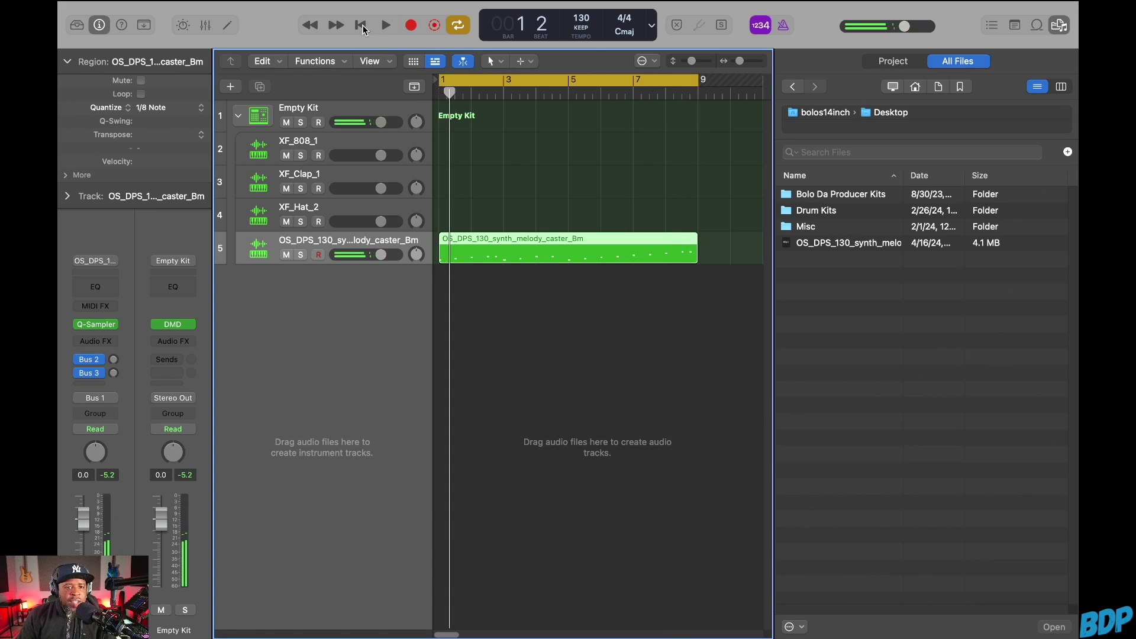
Step: Create an empty MIDI region at bar 1 on the XF_Hat_2 subtrack and extend it to eight bars
click(338, 215)
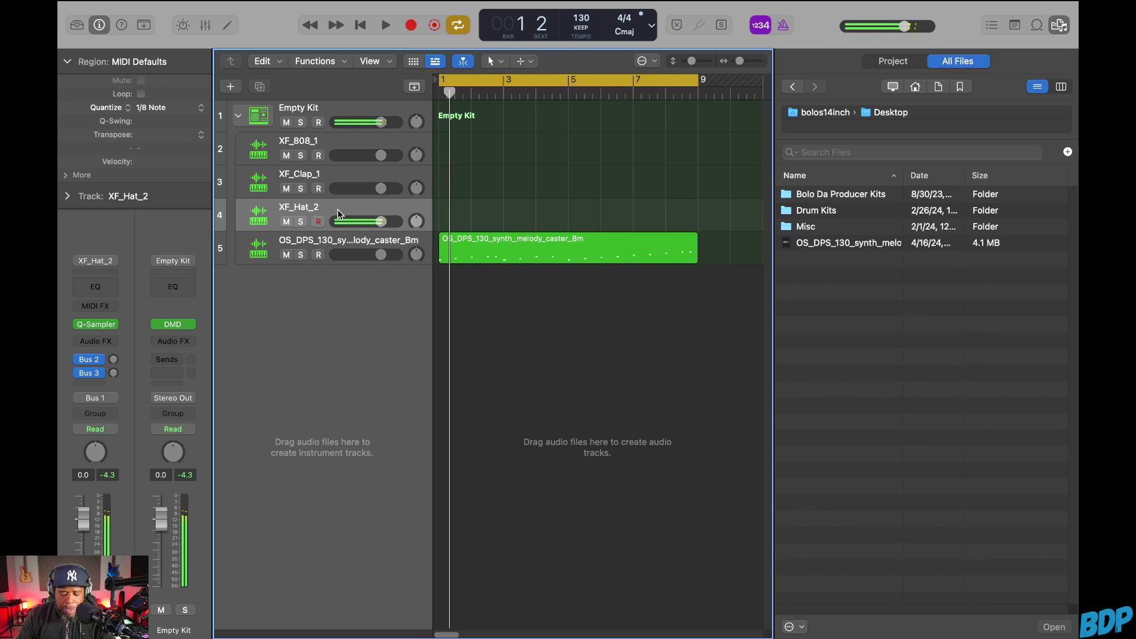
click(361, 26)
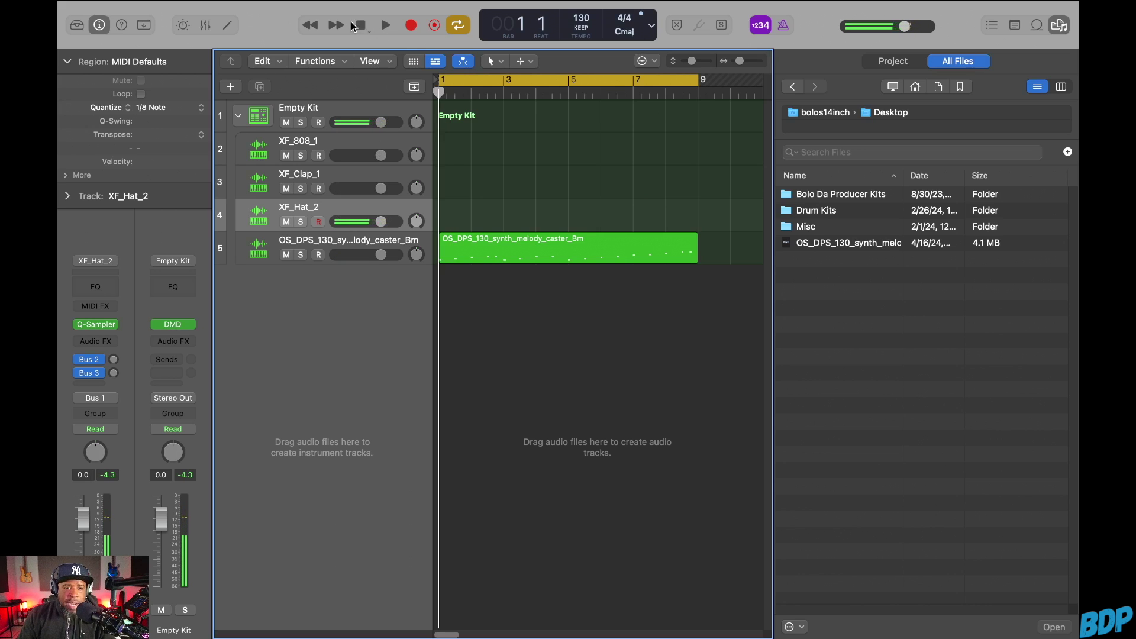
right_click(449, 215)
click(473, 223)
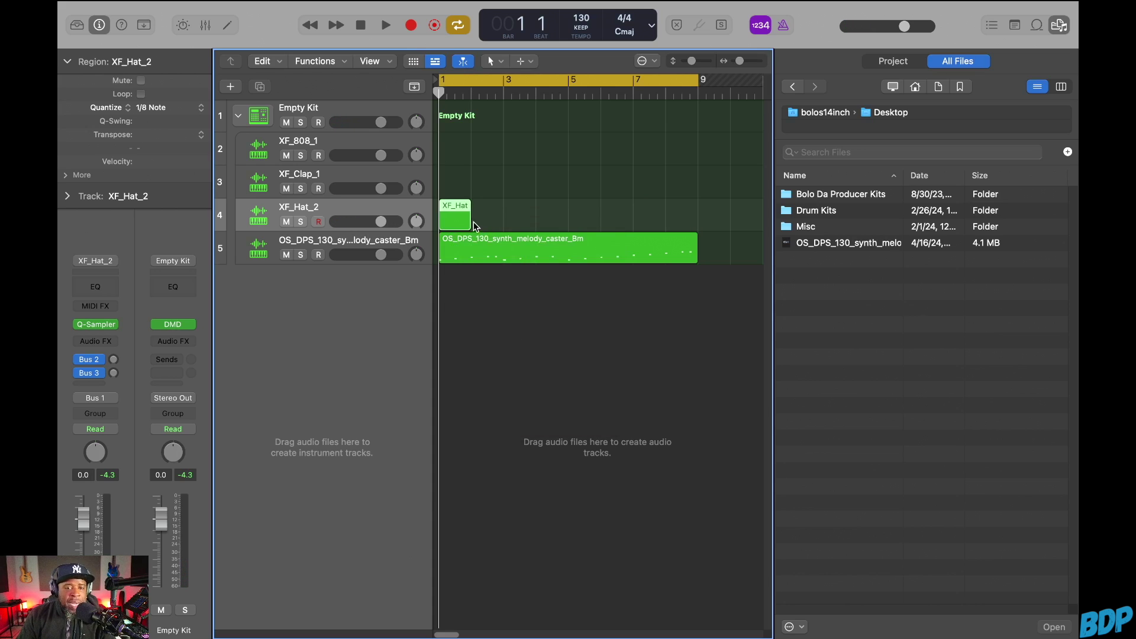
drag(470, 219, 697, 219)
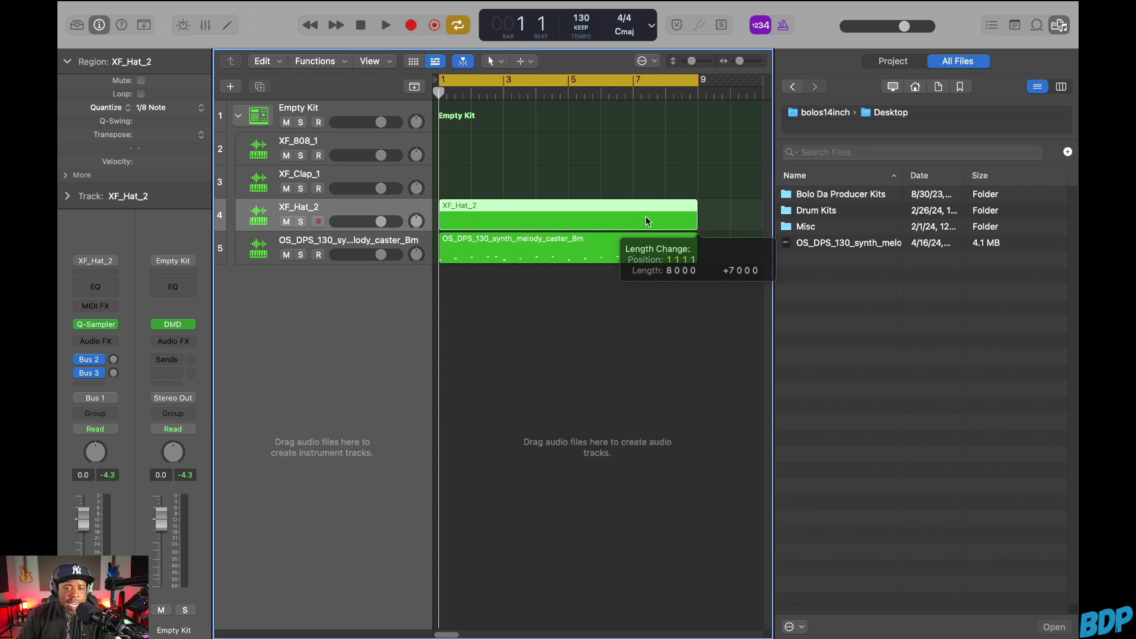
Step: Open the XF_Hat_2 region in the Piano Roll, audition its keys, and choose the Brush Tool as the secondary tool
double_click(607, 216)
click(309, 518)
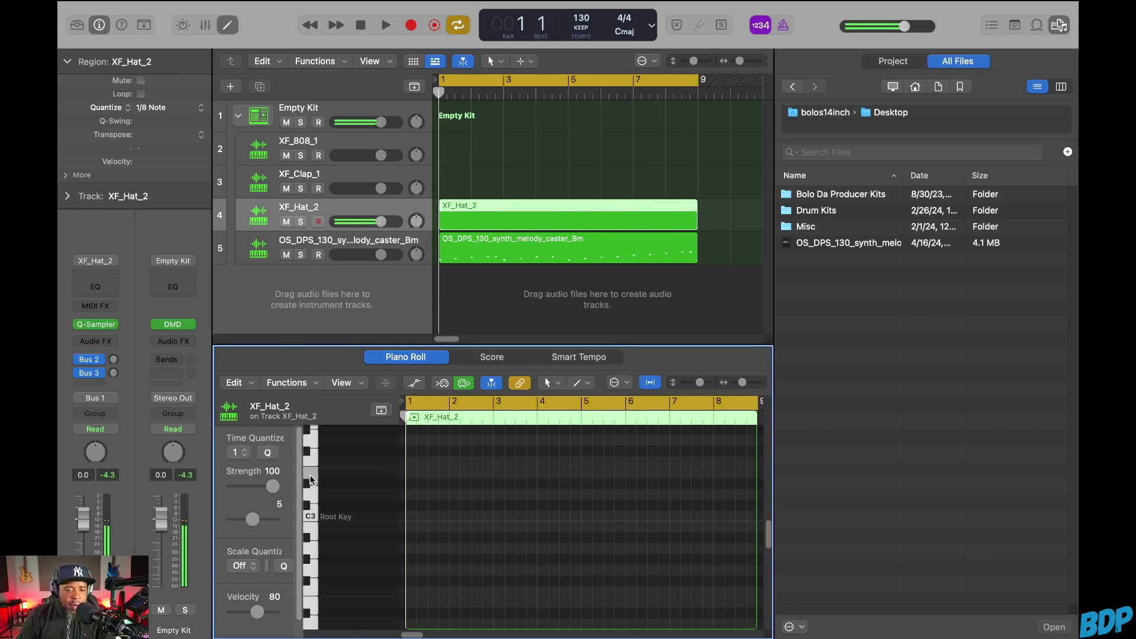
click(308, 506)
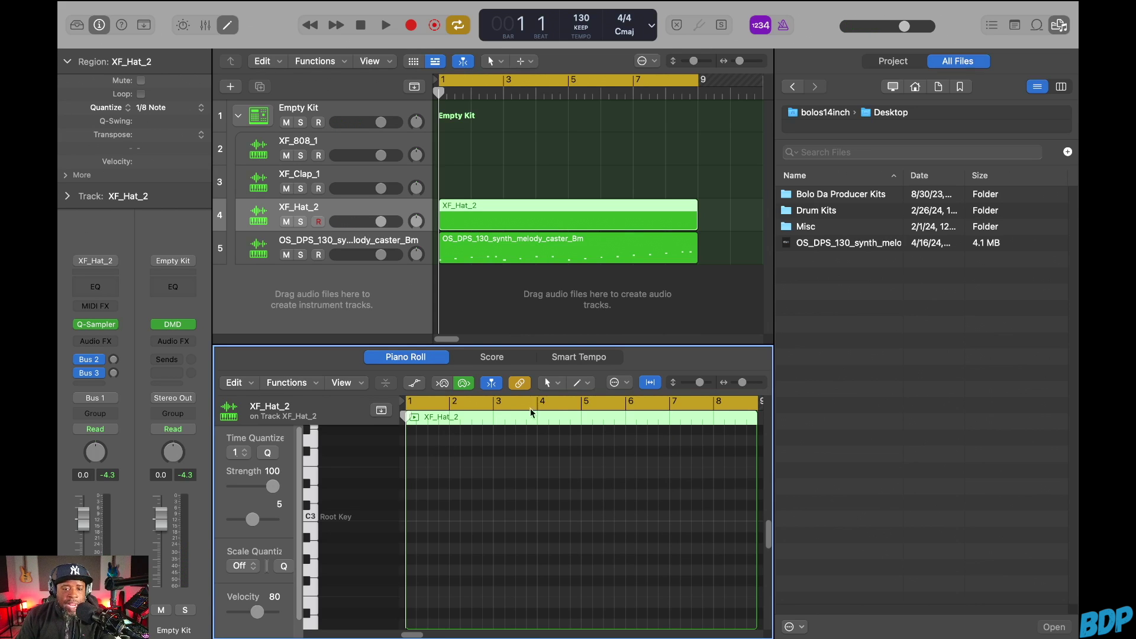
click(583, 383)
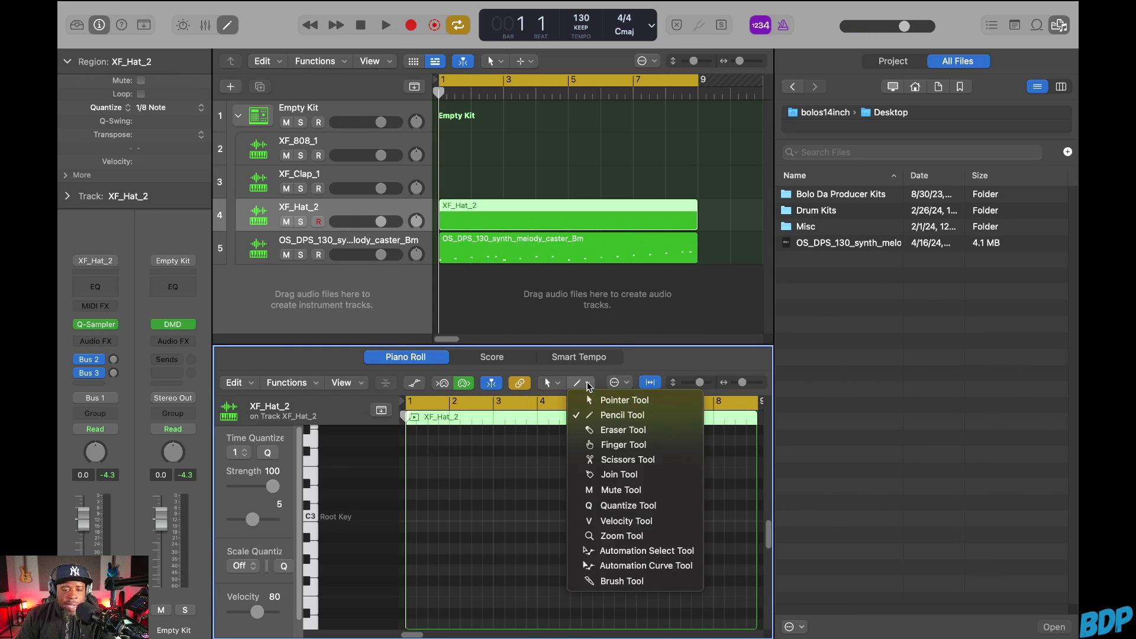
click(602, 582)
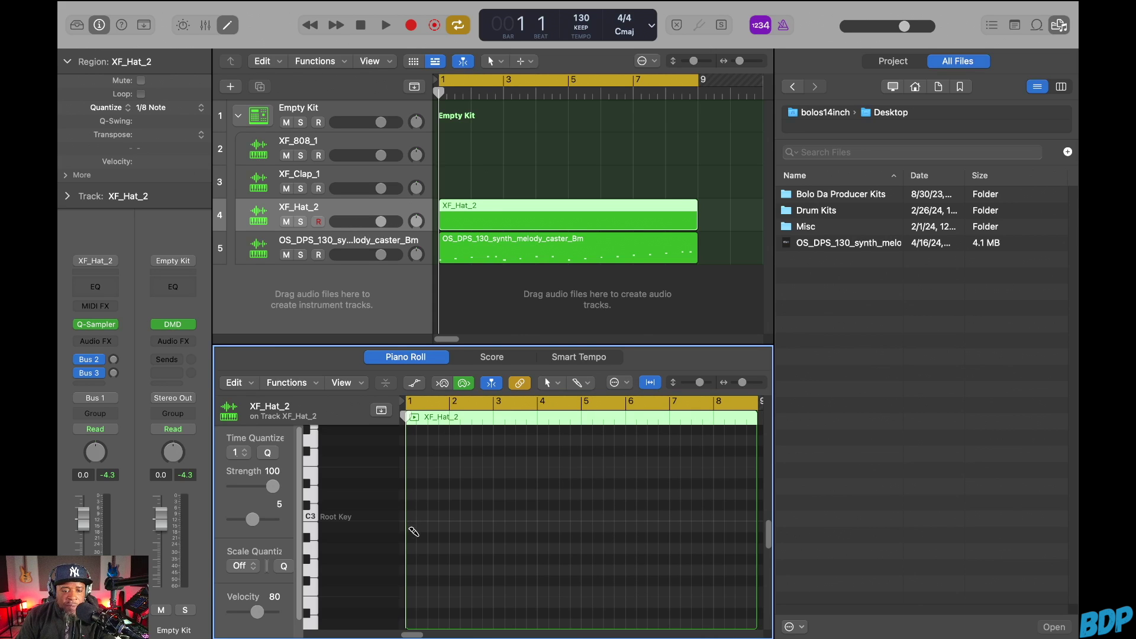
Step: Undo a trial brush stroke, set Time Quantize to 1/8 Note, and brush a continuous row of C3 hats across all eight bars
drag(413, 530, 491, 527)
key(super+z)
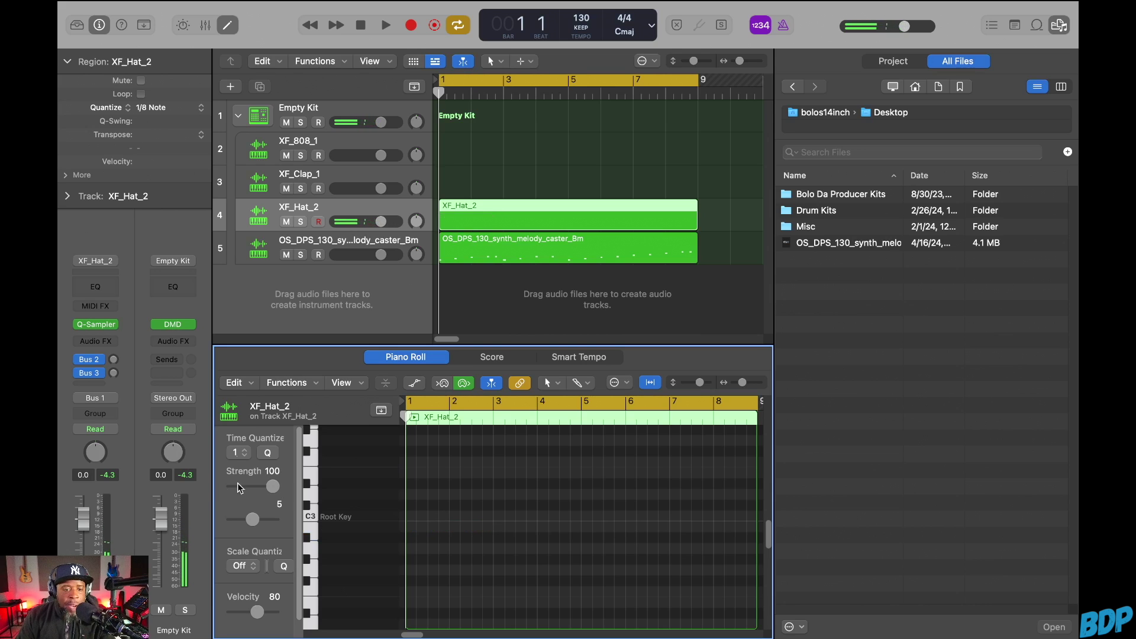
click(241, 452)
click(246, 439)
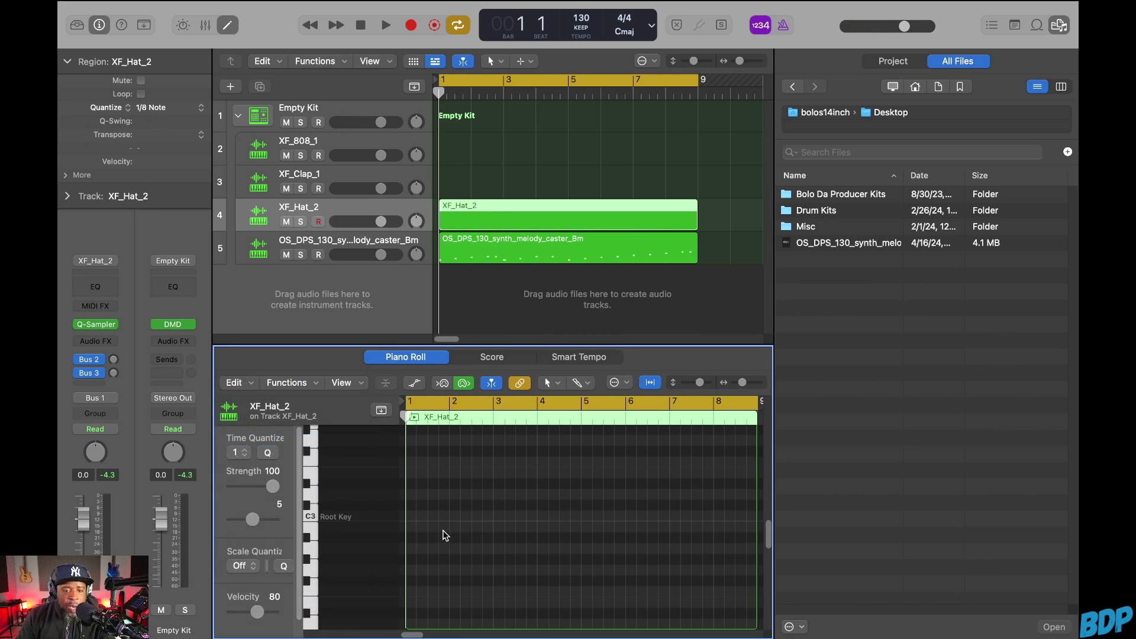
drag(414, 521, 758, 519)
Step: Play back the hats with the melody and hide the file browser
key(space)
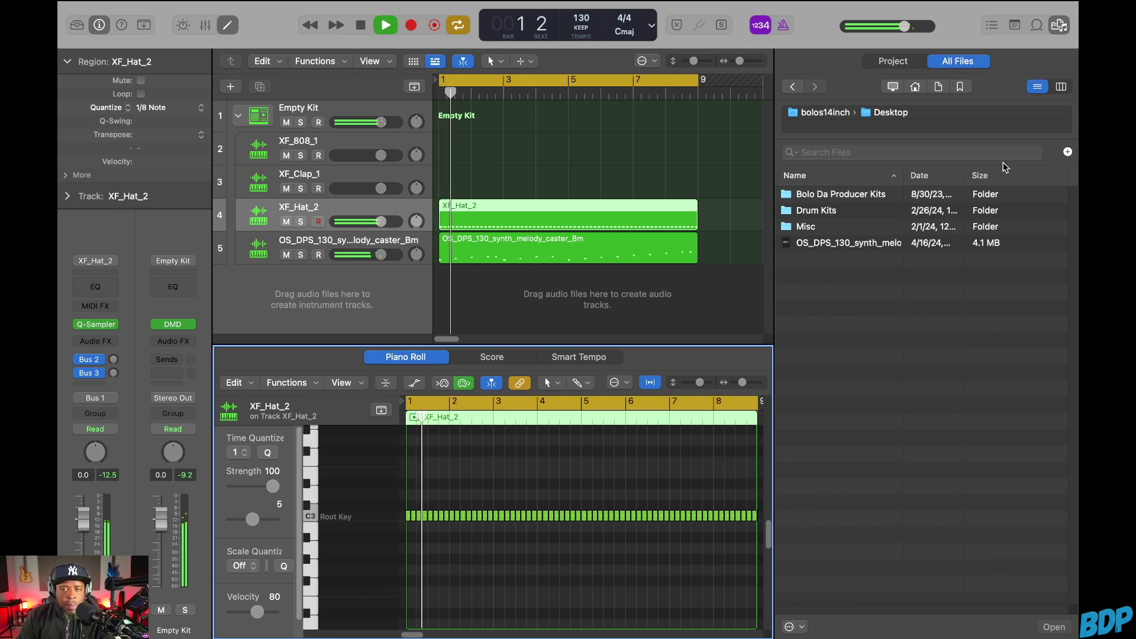
click(1057, 27)
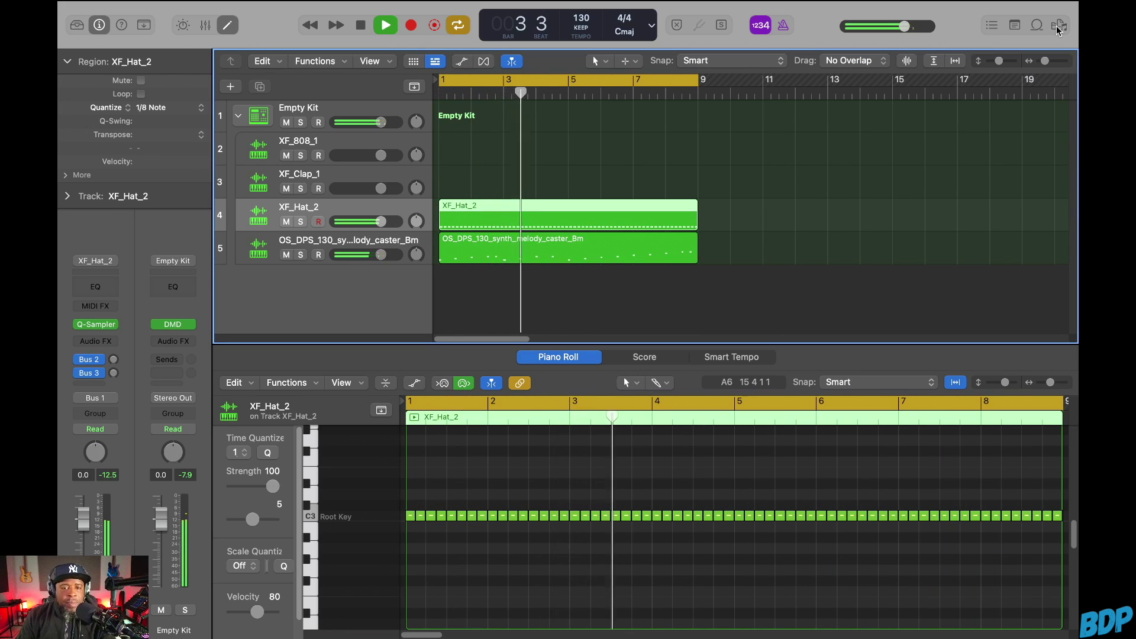
key(space)
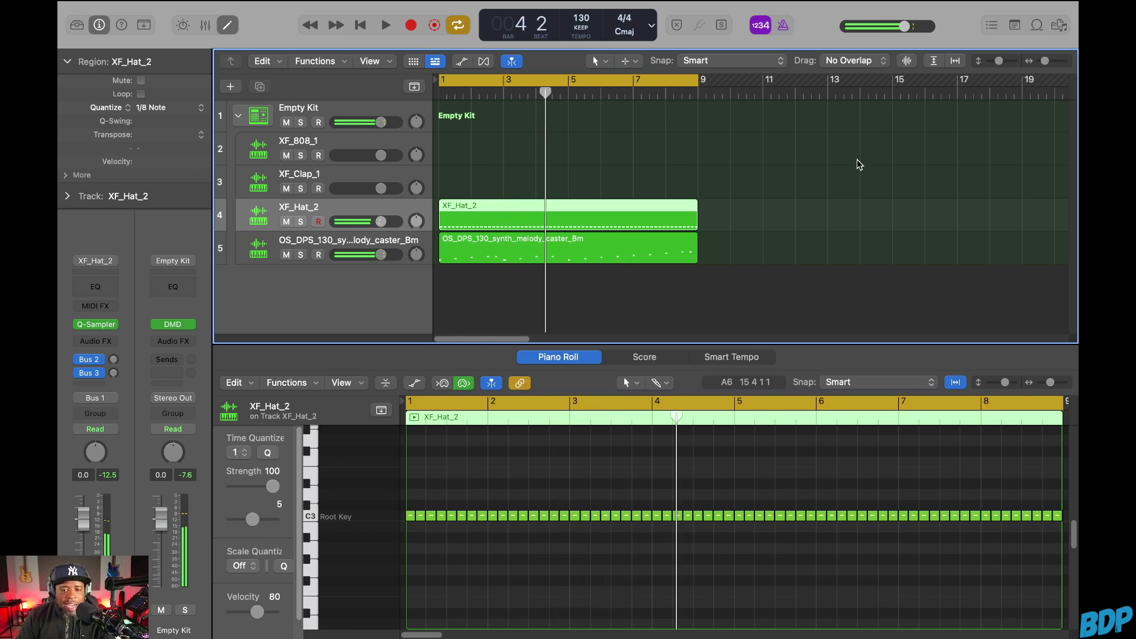
Step: Set the Piano Roll's Time Quantize to 1/16 Note and play the pattern from the beginning
click(243, 453)
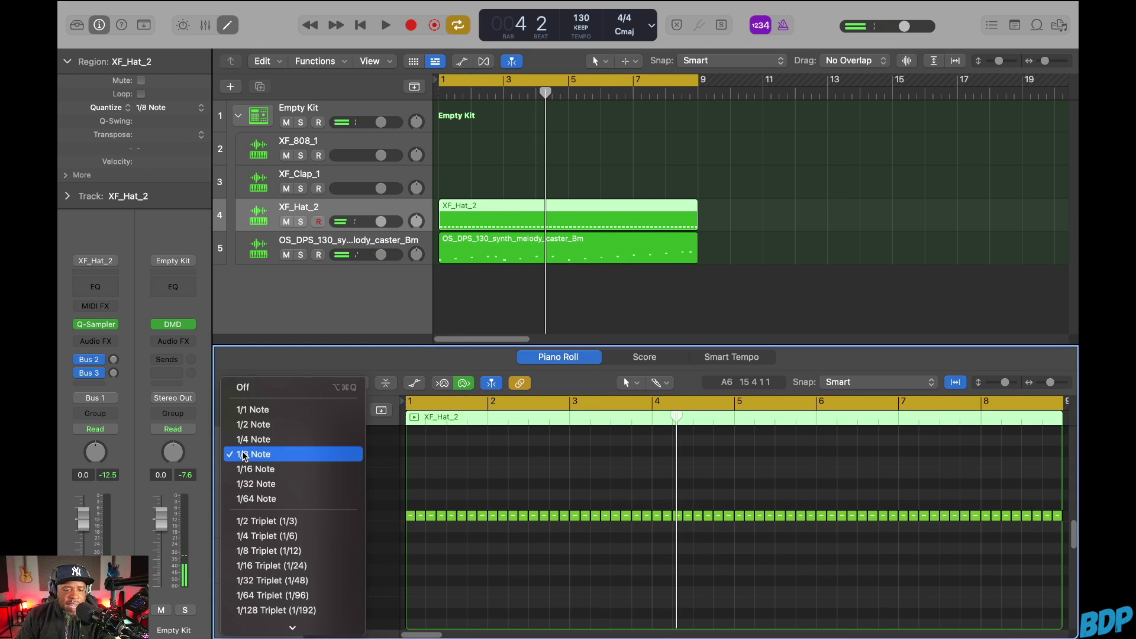
click(246, 470)
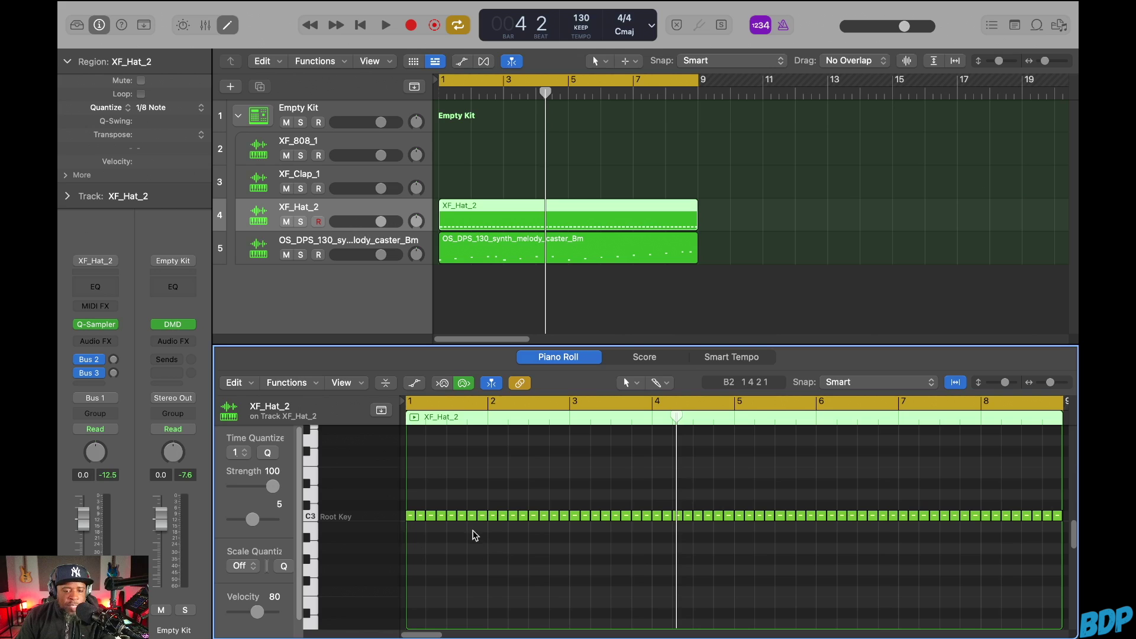
key(Return)
key(space)
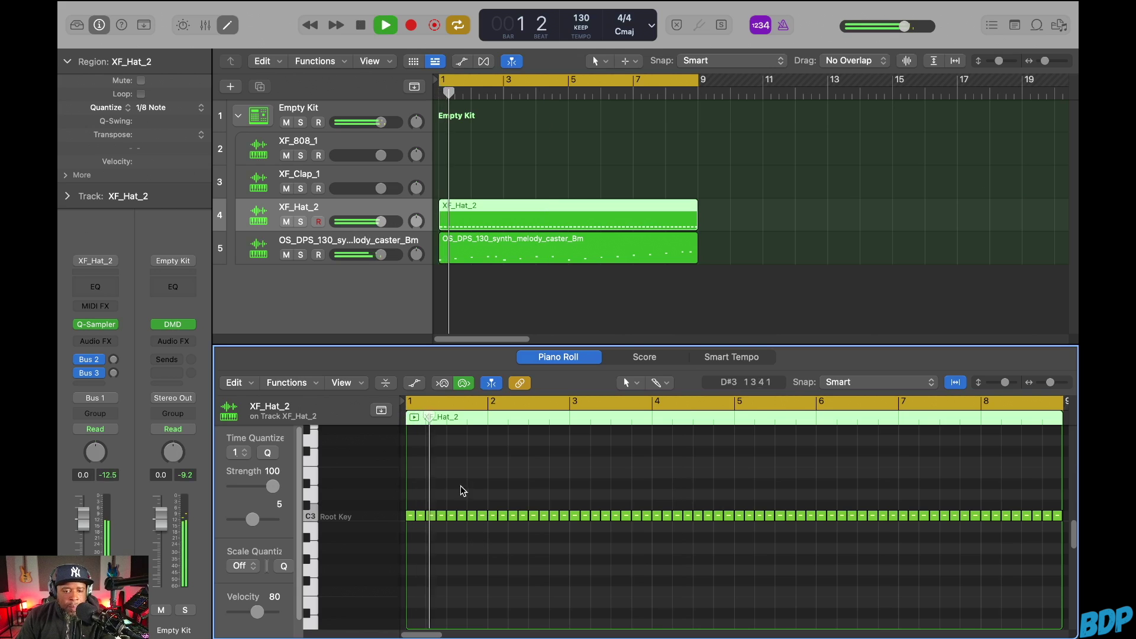
Step: Brush short hat rolls on D#3 at bar 1 beat 2 and on D3 at bar 2 beat 4, playing back after each
click(428, 484)
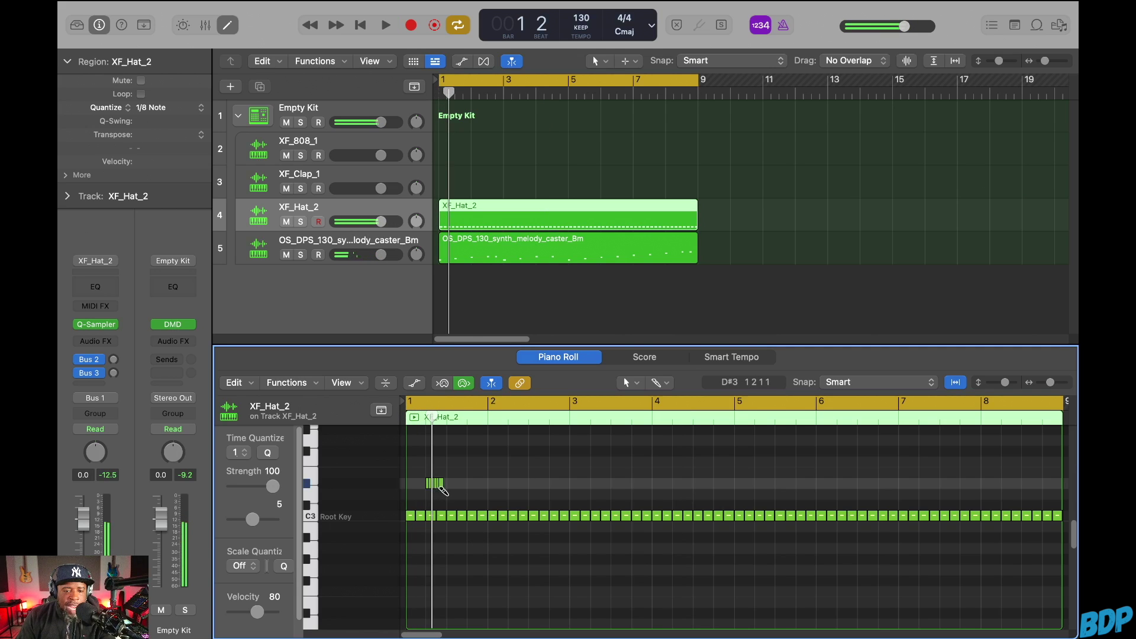
key(space)
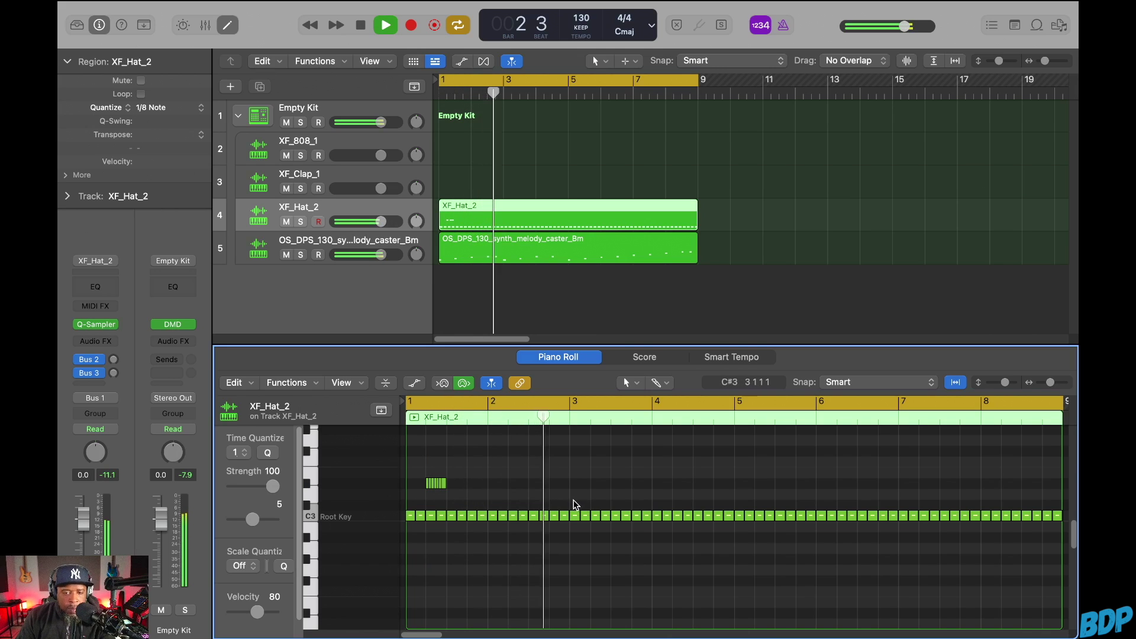
key(space)
click(554, 495)
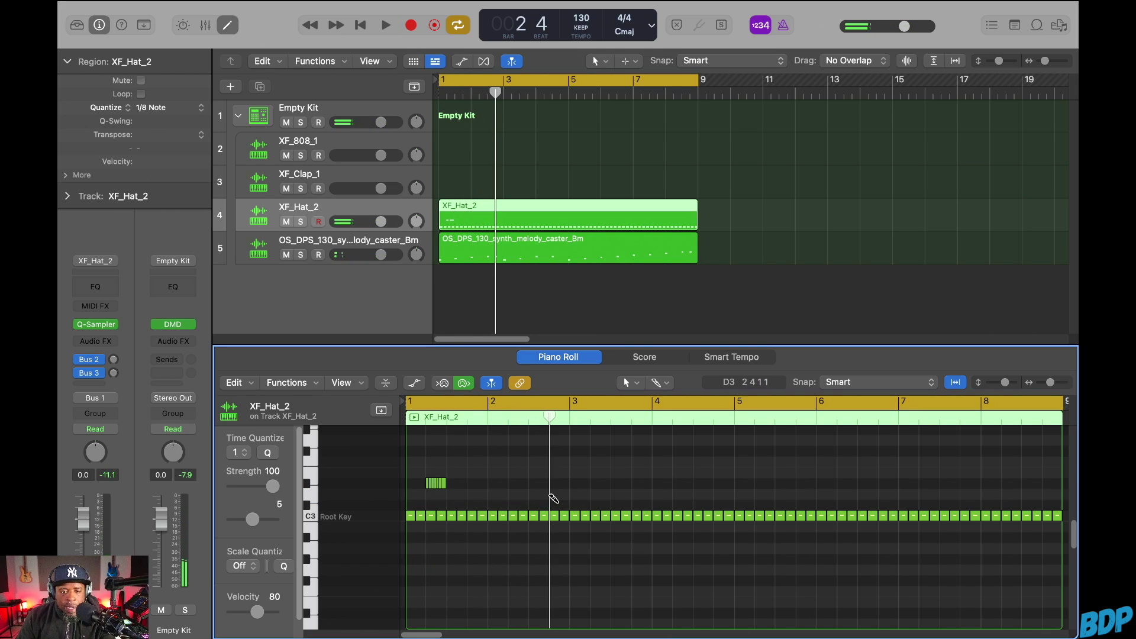
click(553, 495)
key(space)
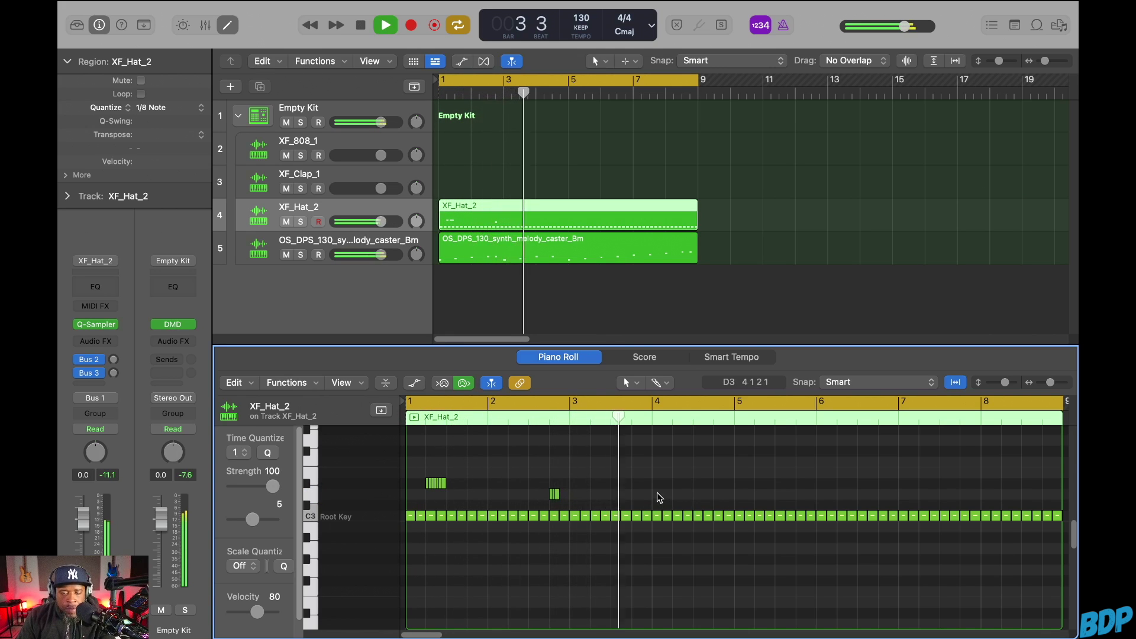
Step: Play on to bar 4, brush a short D#3 hat roll at beat 2, and listen through to bar 5
key(space)
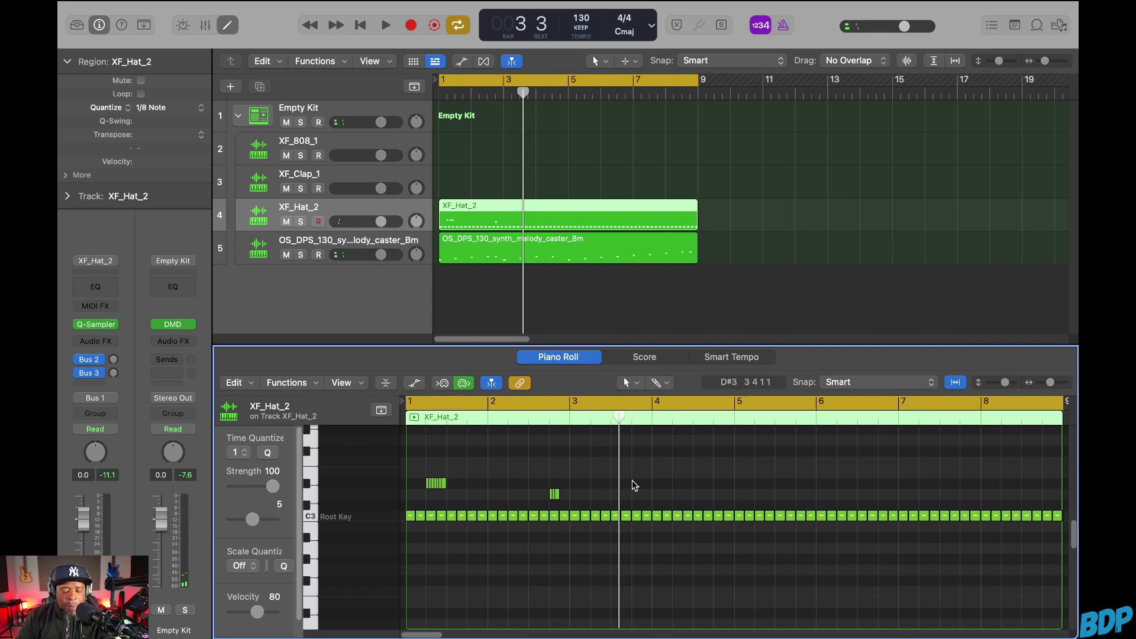
key(space)
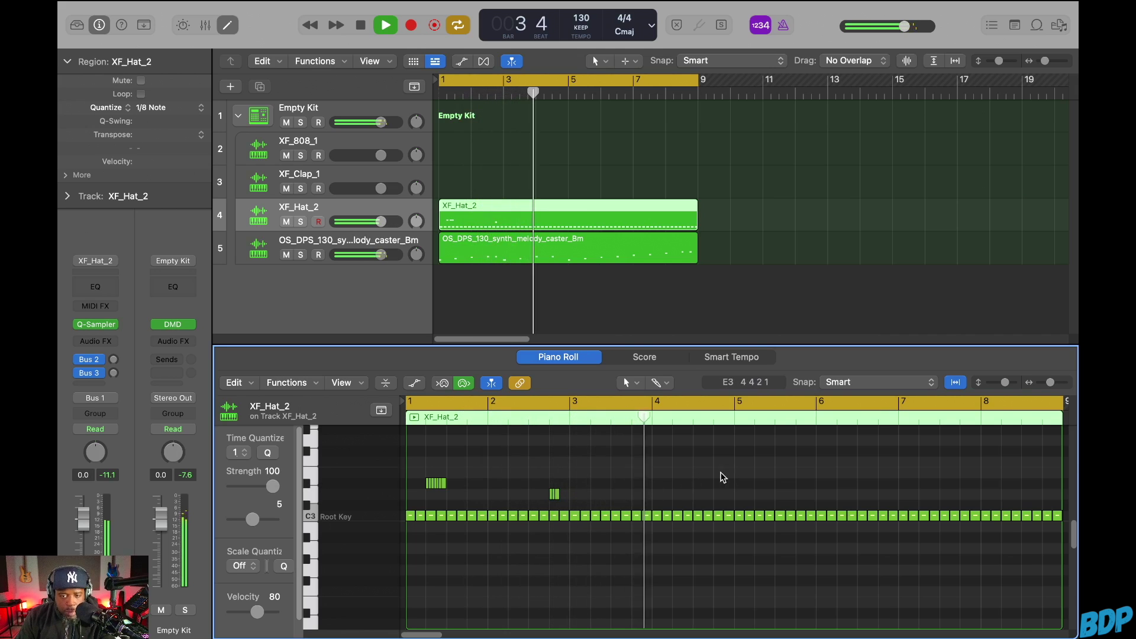
key(space)
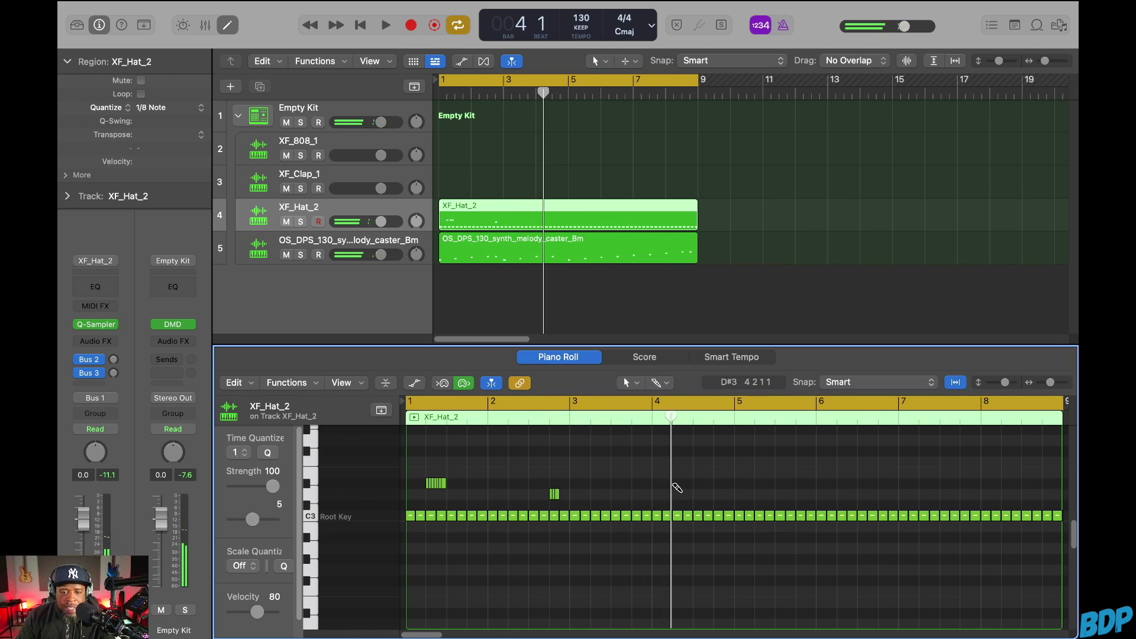
click(676, 484)
key(space)
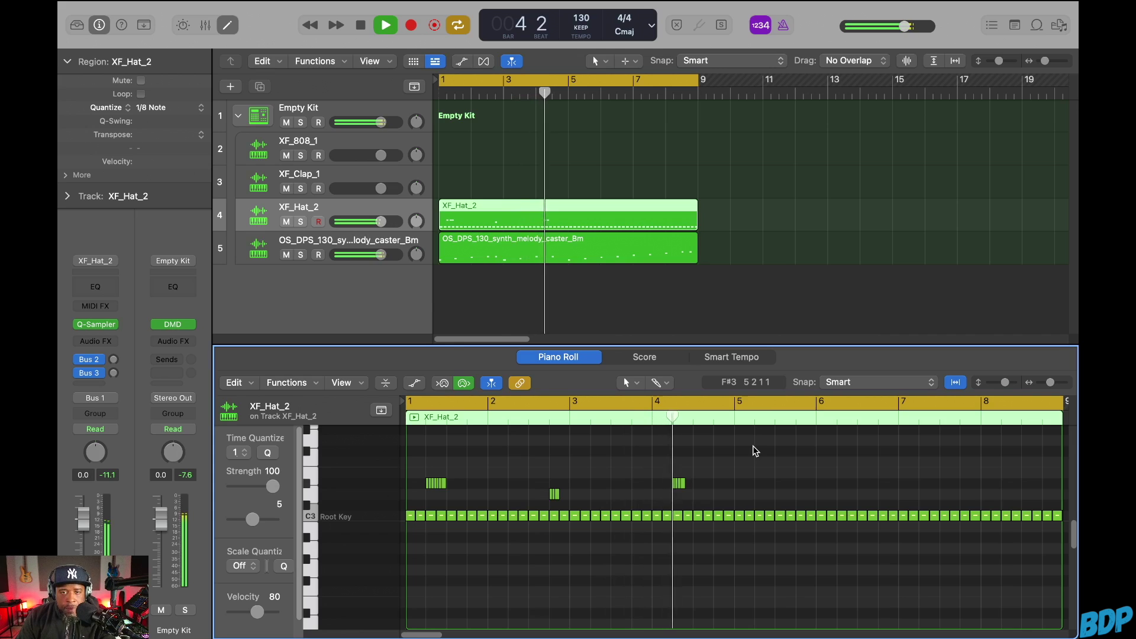
key(space)
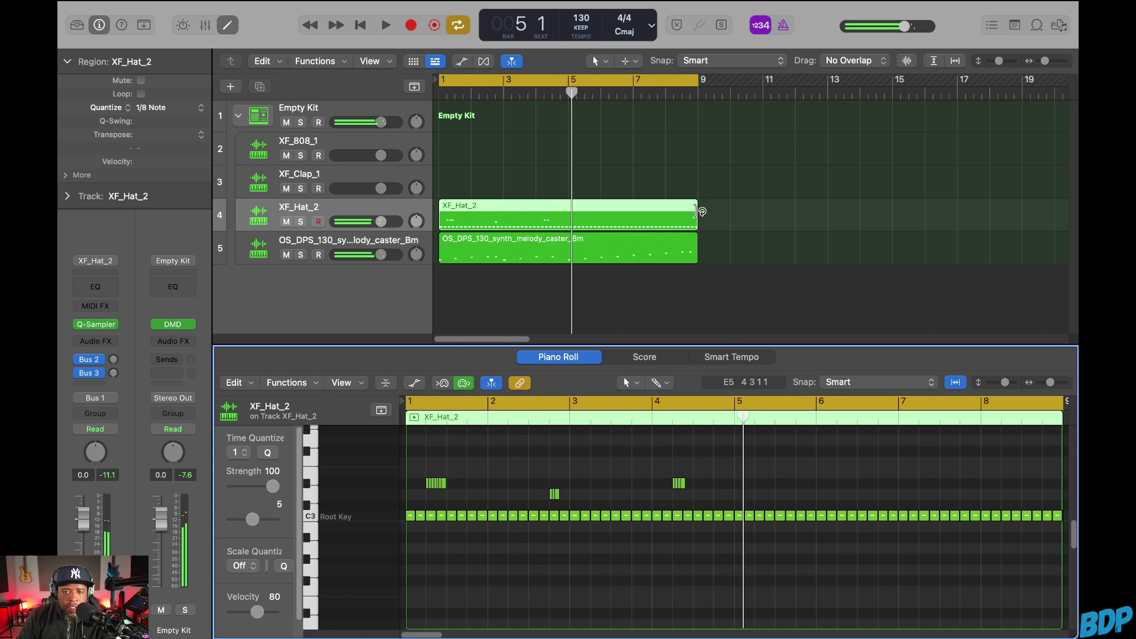
Step: Shorten the XF_Hat_2 region to four bars and repeat it once to cover bars 5 to 8
drag(696, 224, 568, 226)
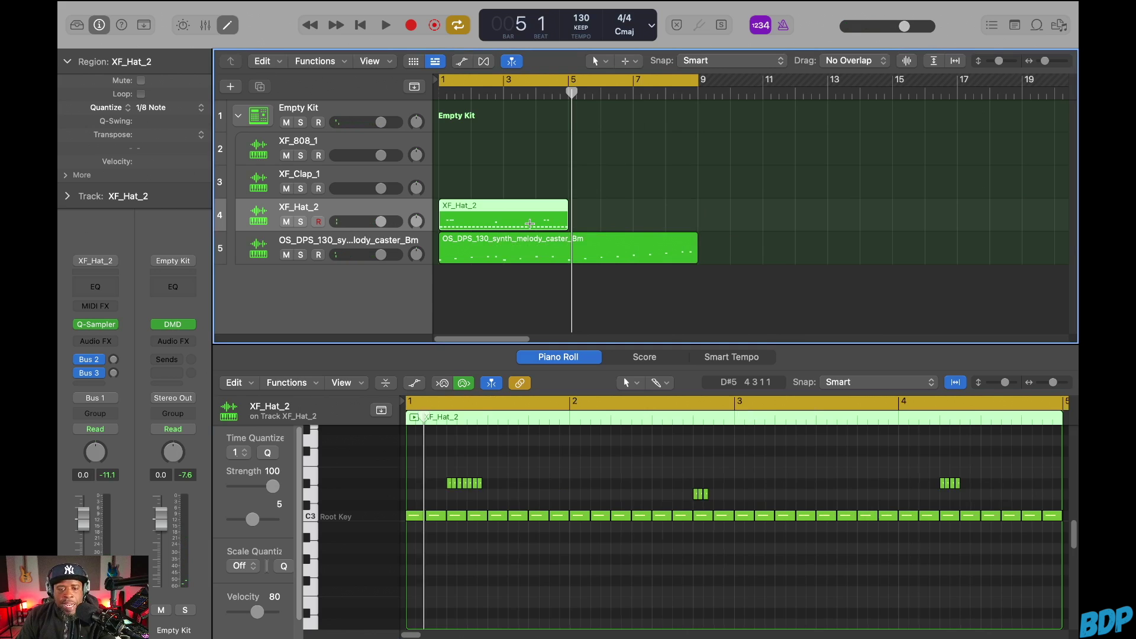
key(super+r)
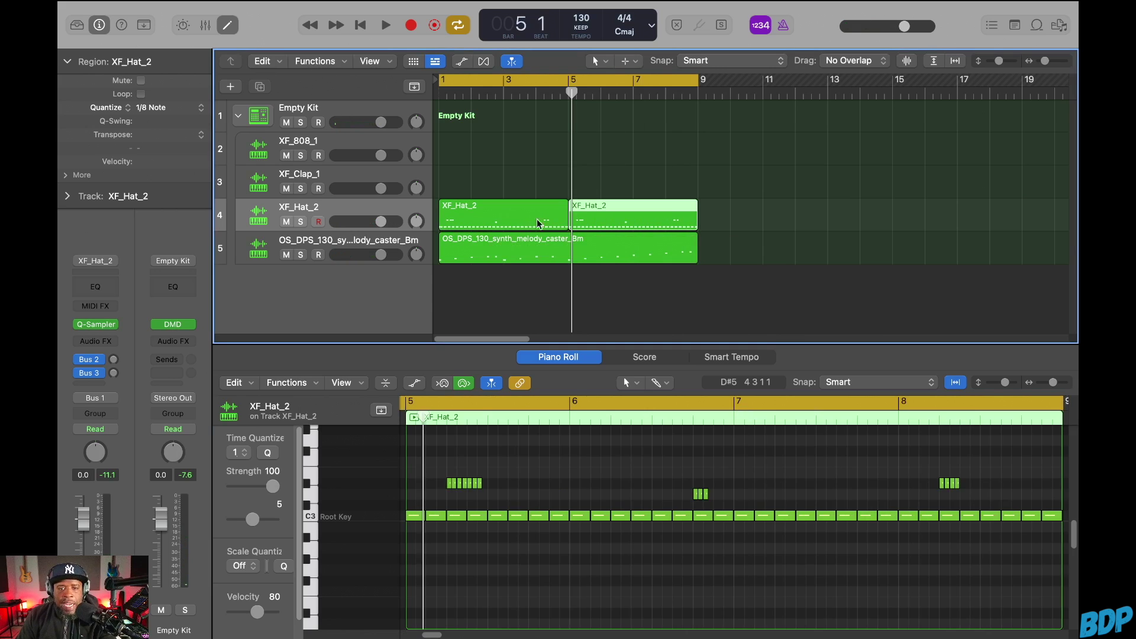
Step: Record an eight-bar clap part on the XF_Clap_1 subtrack from the start of the project
click(328, 181)
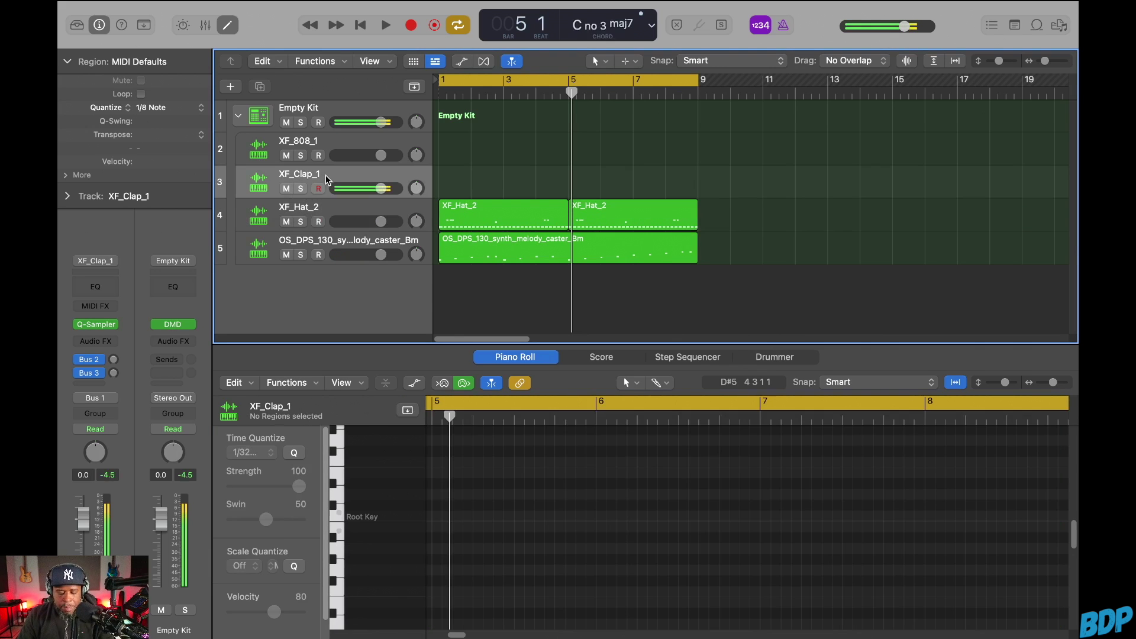
click(360, 25)
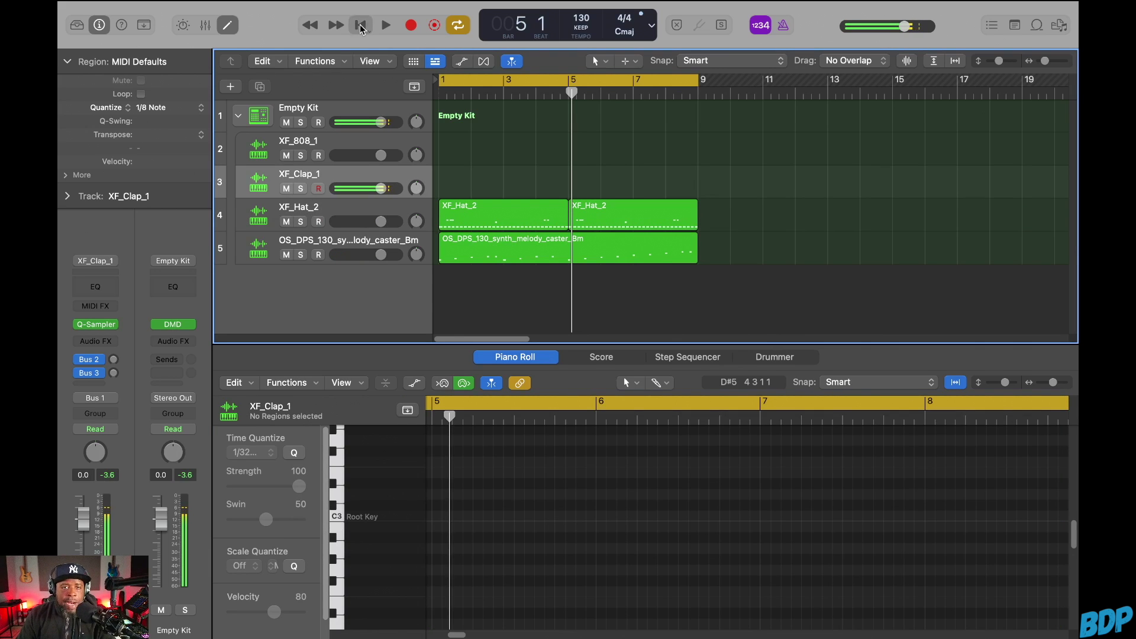
click(411, 26)
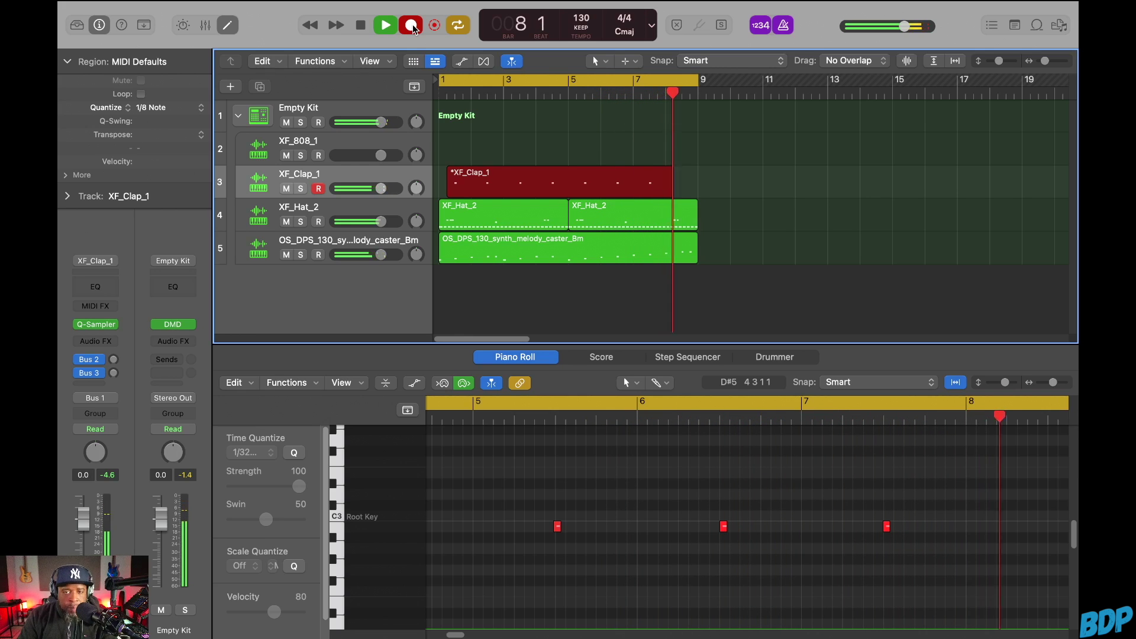
click(360, 25)
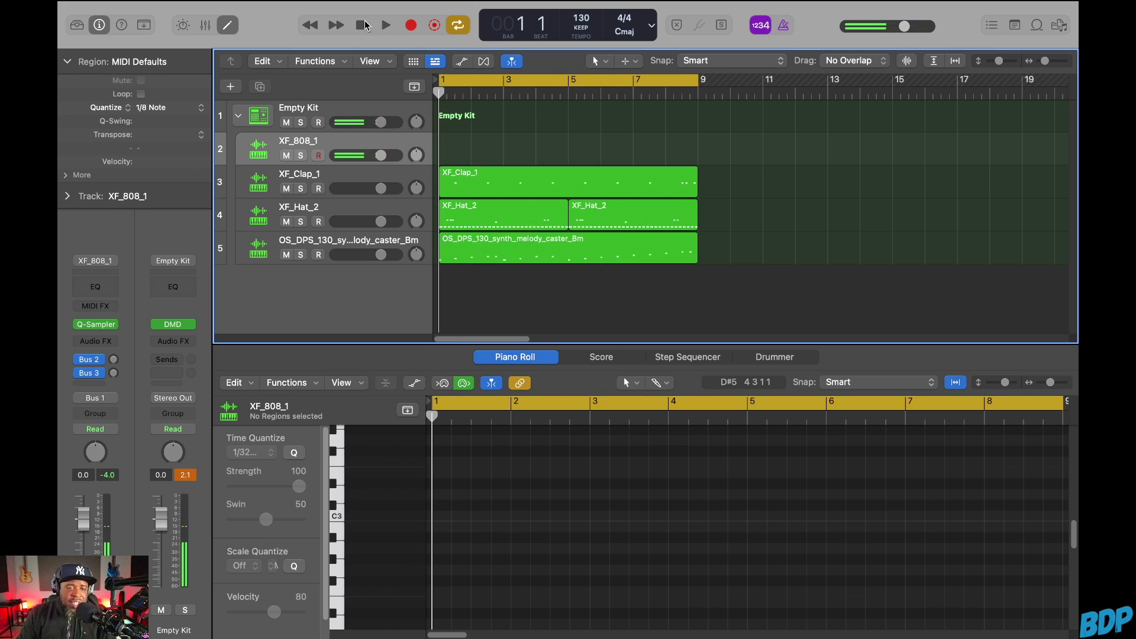
Step: Record an eight-bar 808 bass pattern on the XF_808_1 subtrack and play back the full beat
click(412, 25)
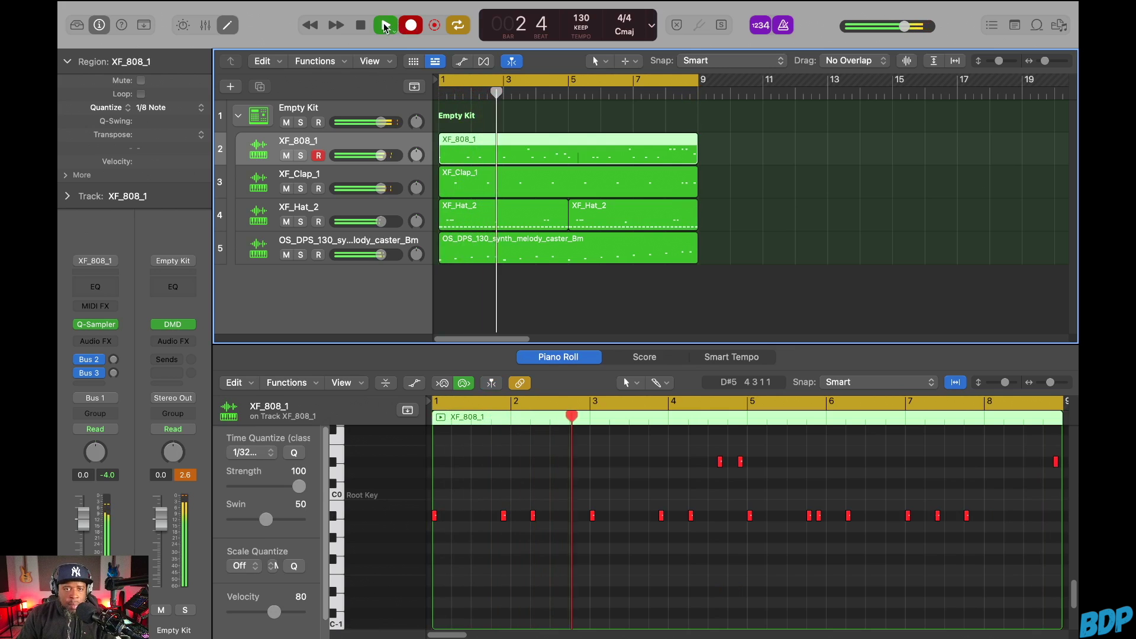
click(385, 26)
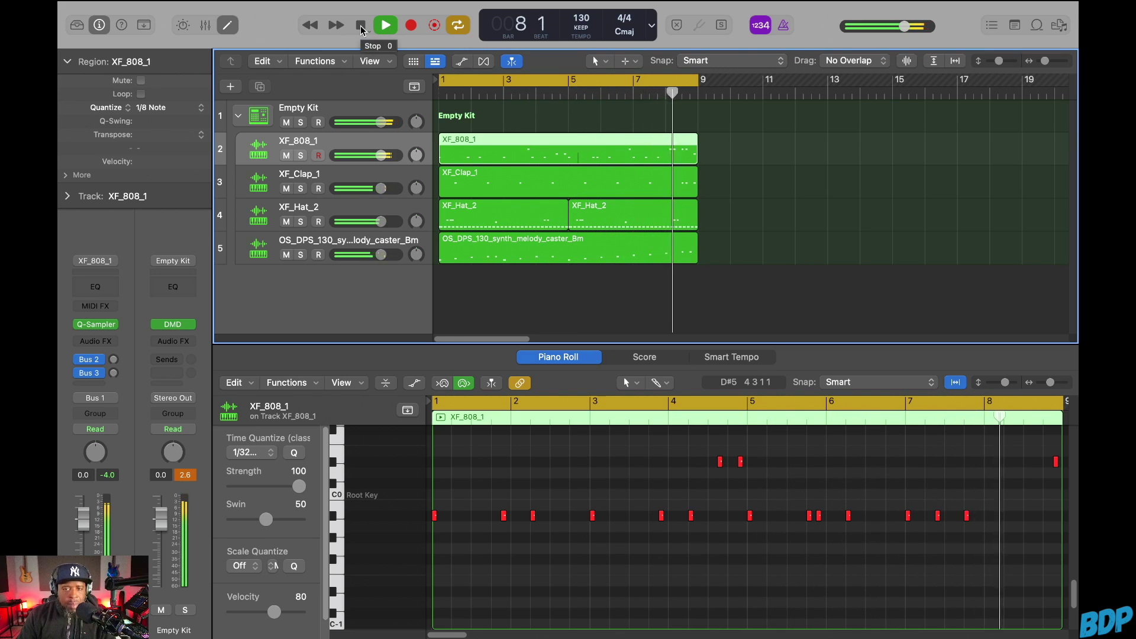
click(361, 27)
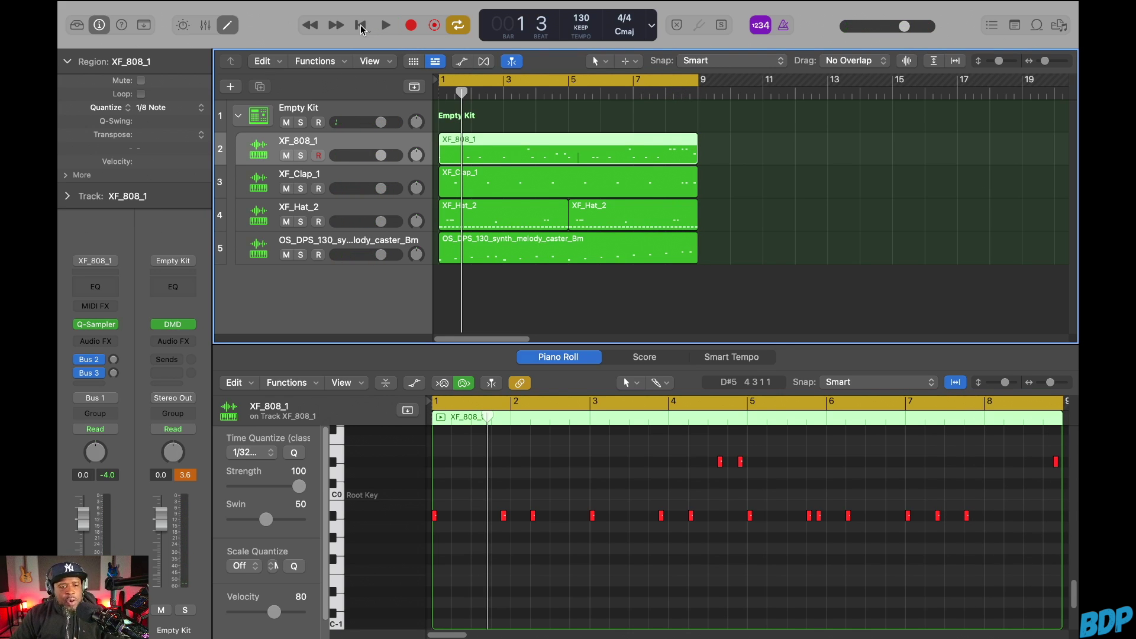
Step: Show the Mixer and play the beat from the beginning to check the kit's channel levels
key(x)
key(space)
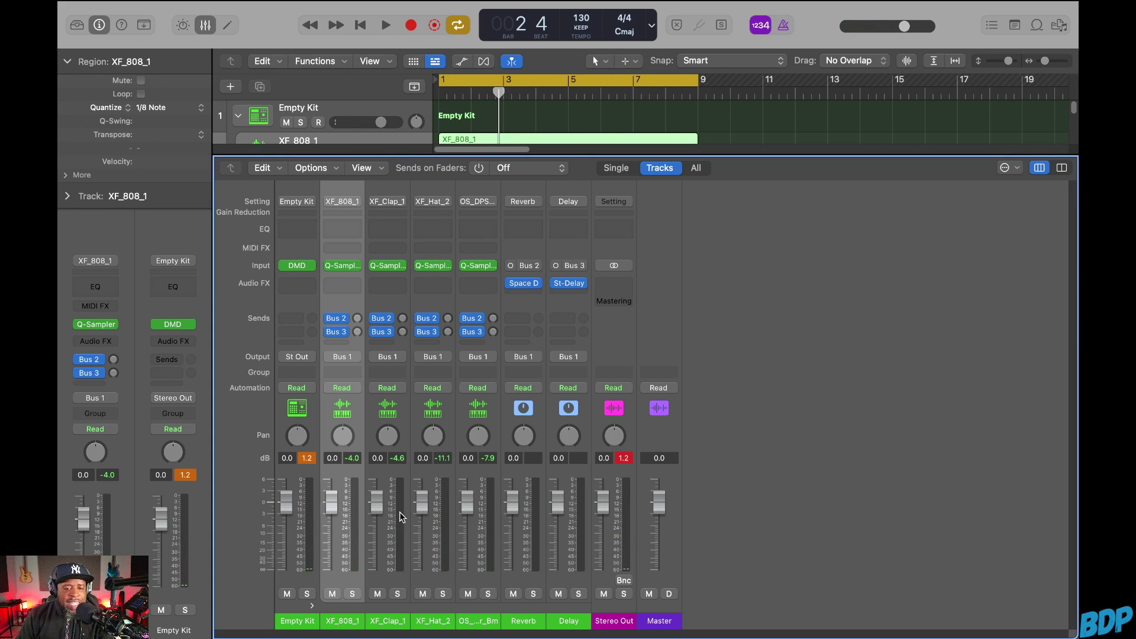
key(Return)
key(space)
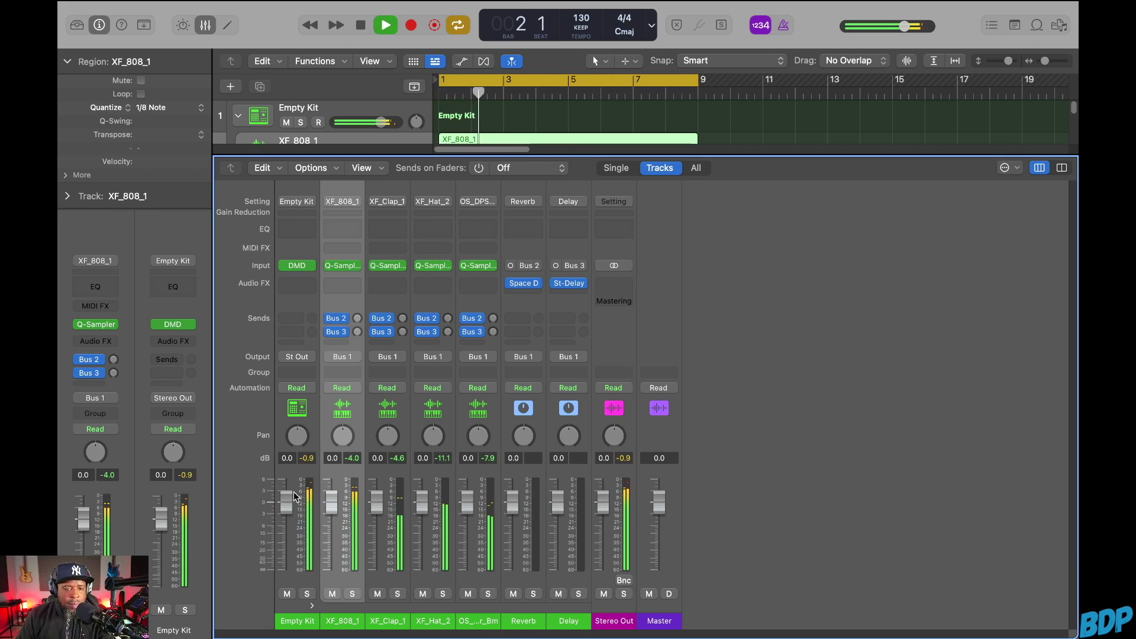
key(space)
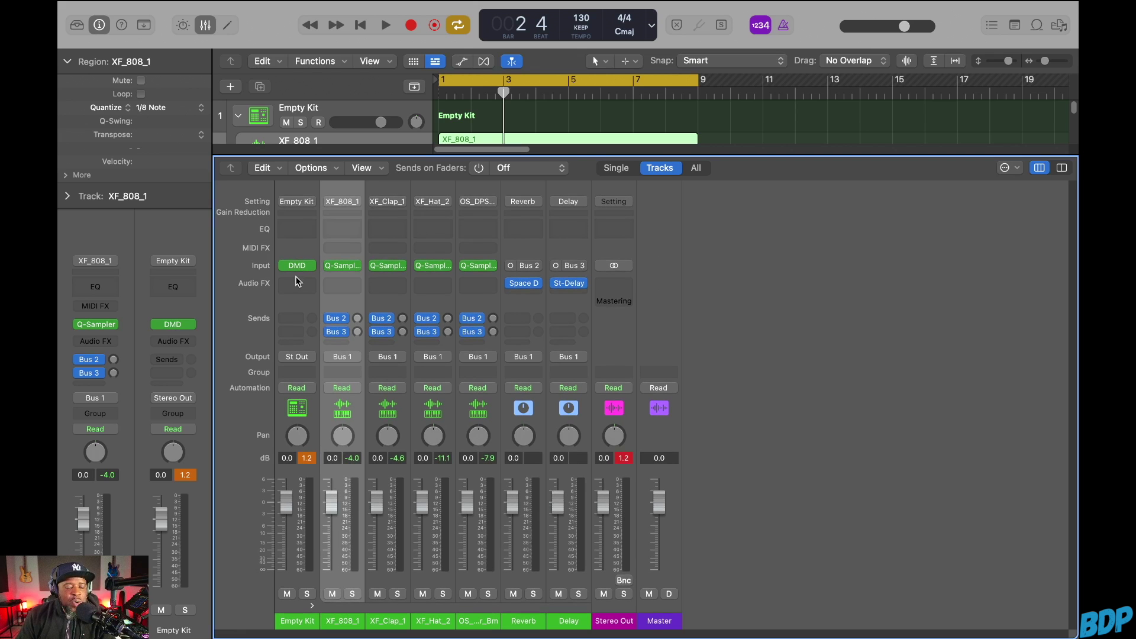
Step: Add a Channel EQ to the Empty Kit channel and enable its low-cut band at 20 Hz with a 12 dB/Oct slope during playback
click(294, 231)
key(space)
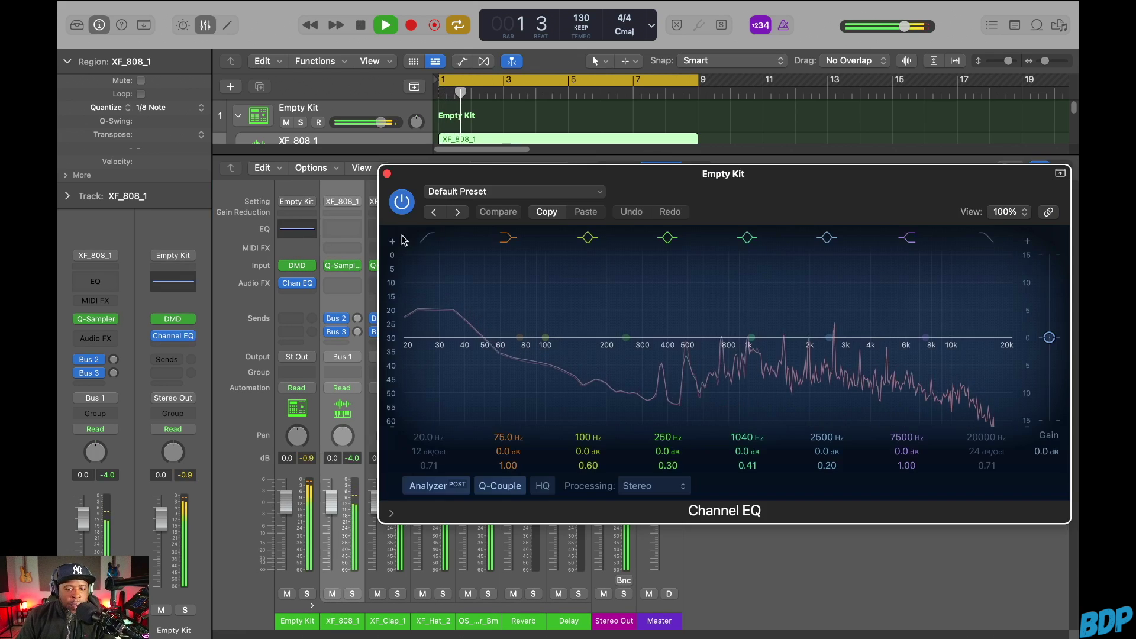
click(429, 239)
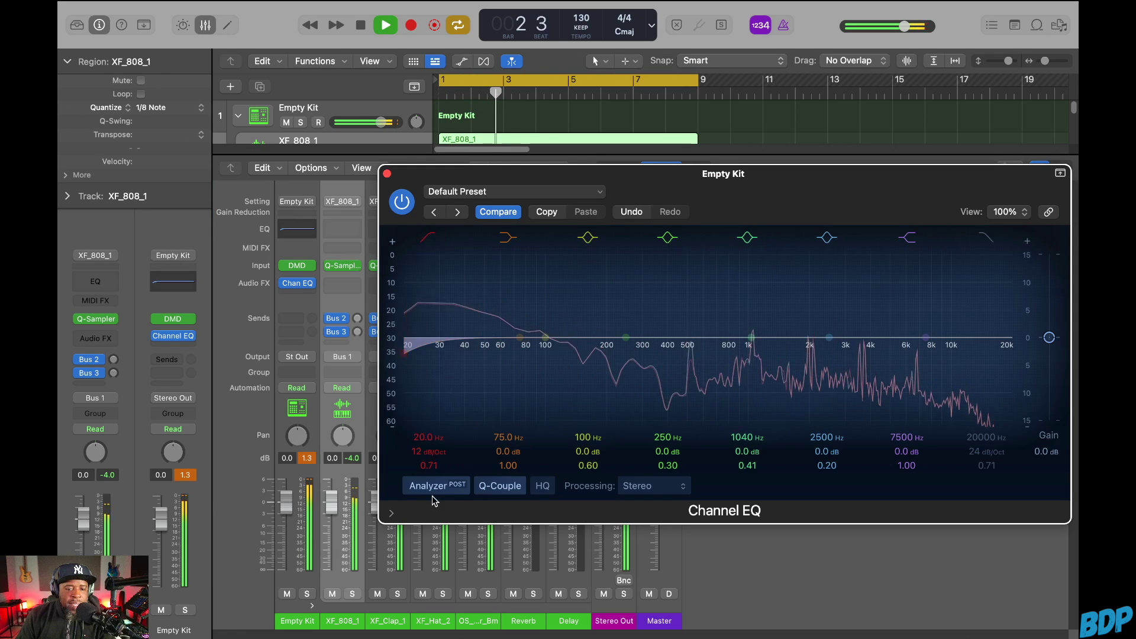
mouse_move(430, 454)
mouse_down()
mouse_move(431, 399)
mouse_move(430, 462)
mouse_up()
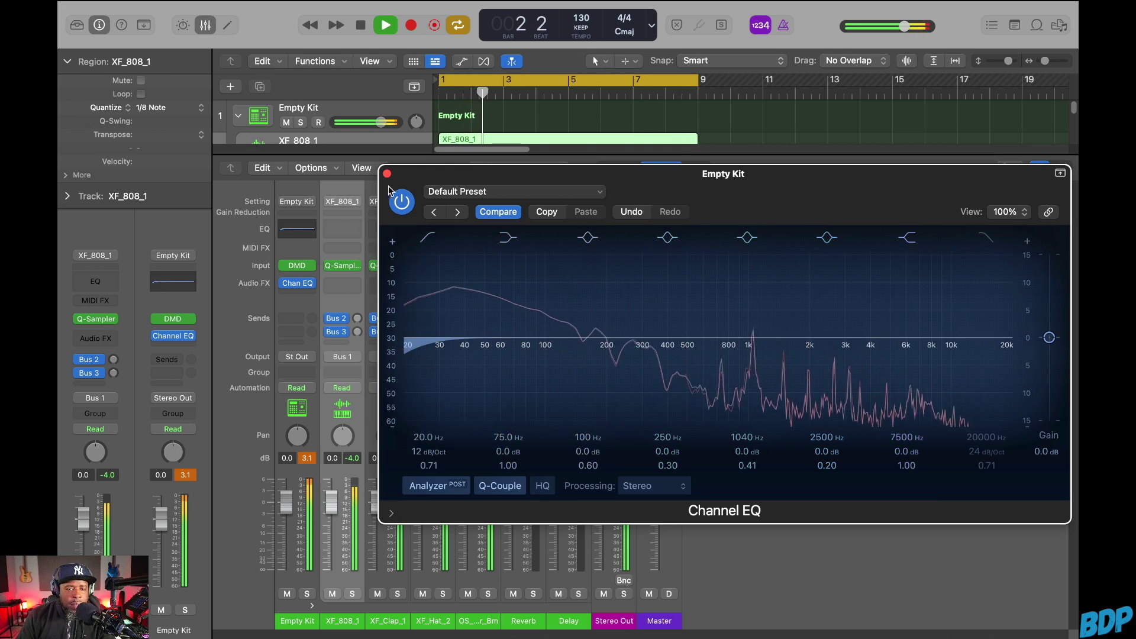
click(387, 174)
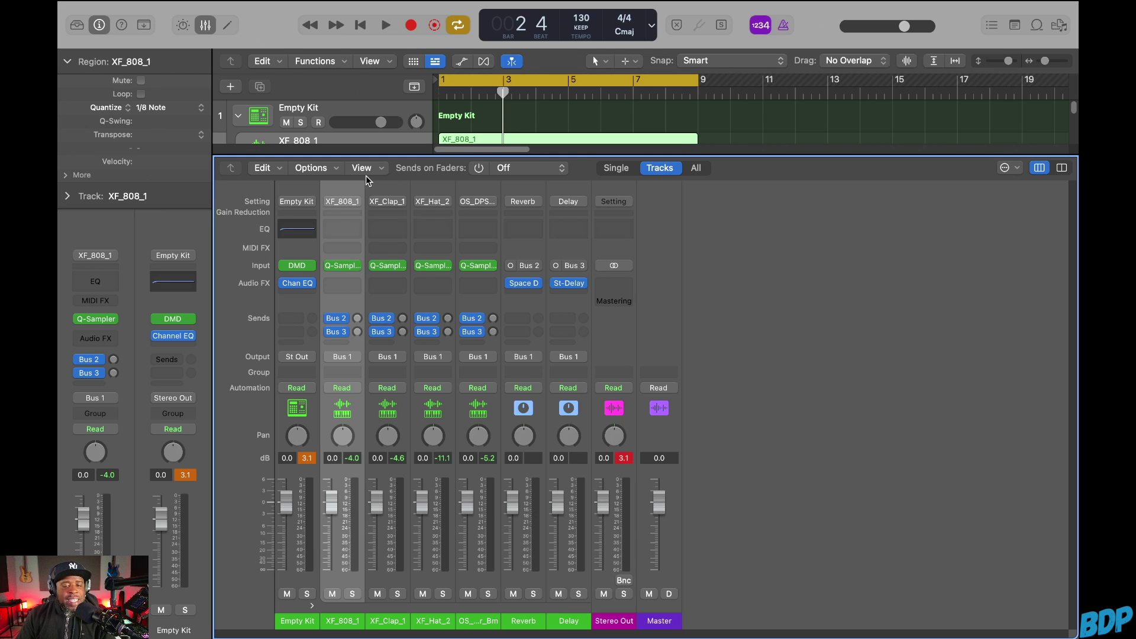
Step: Select the Empty Kit track, show the Library, and inspect the dialog for saving the kit as a patch without saving
double_click(304, 110)
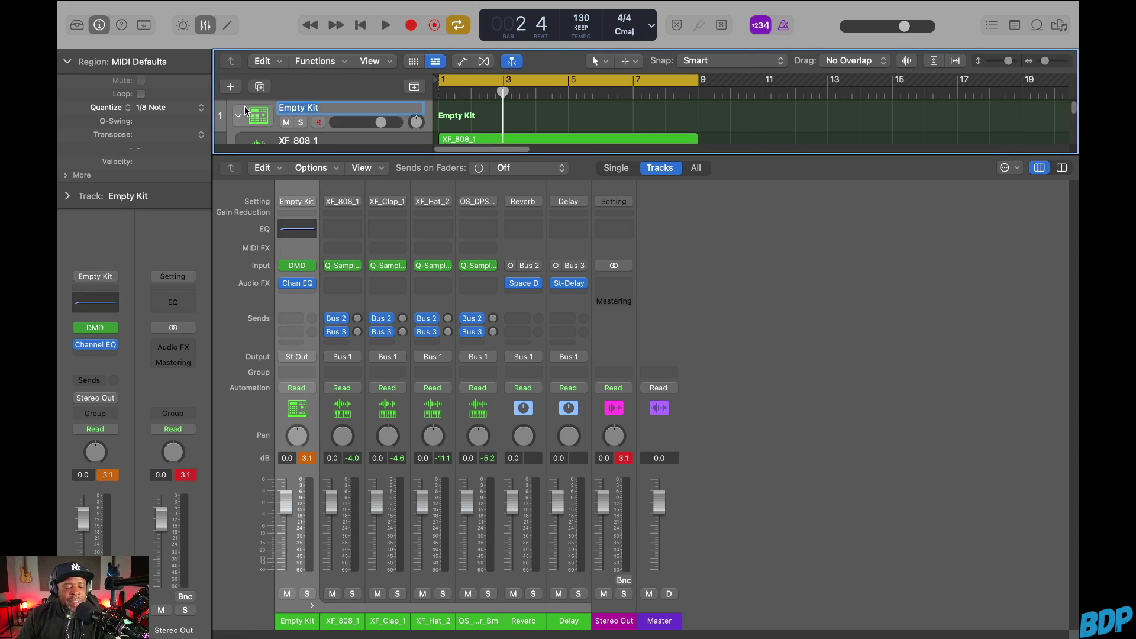
click(77, 25)
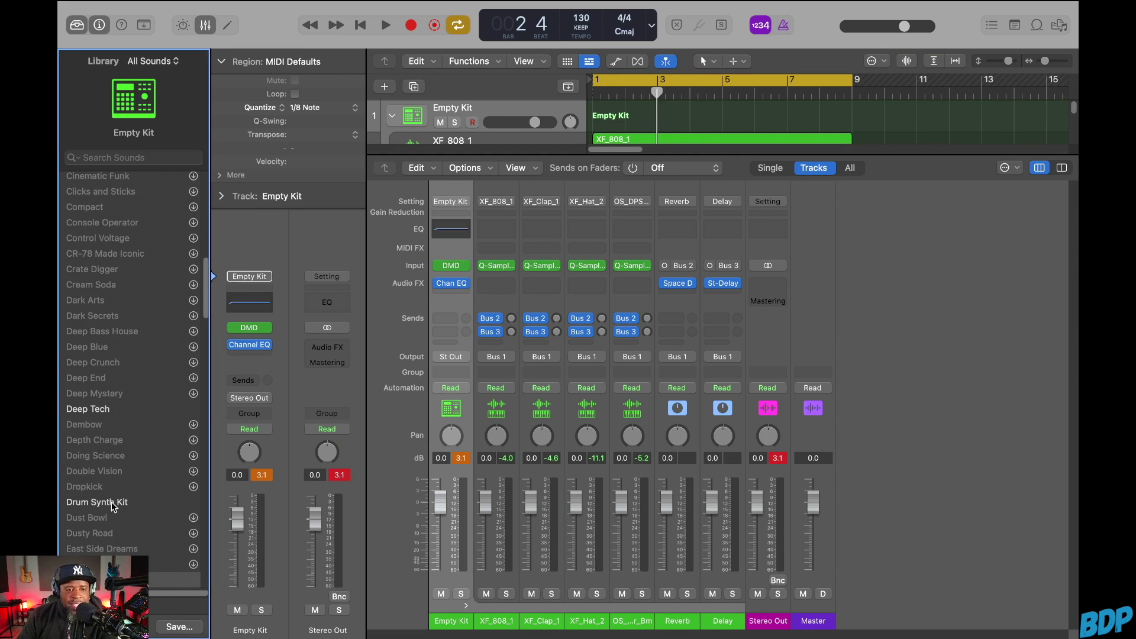
click(178, 626)
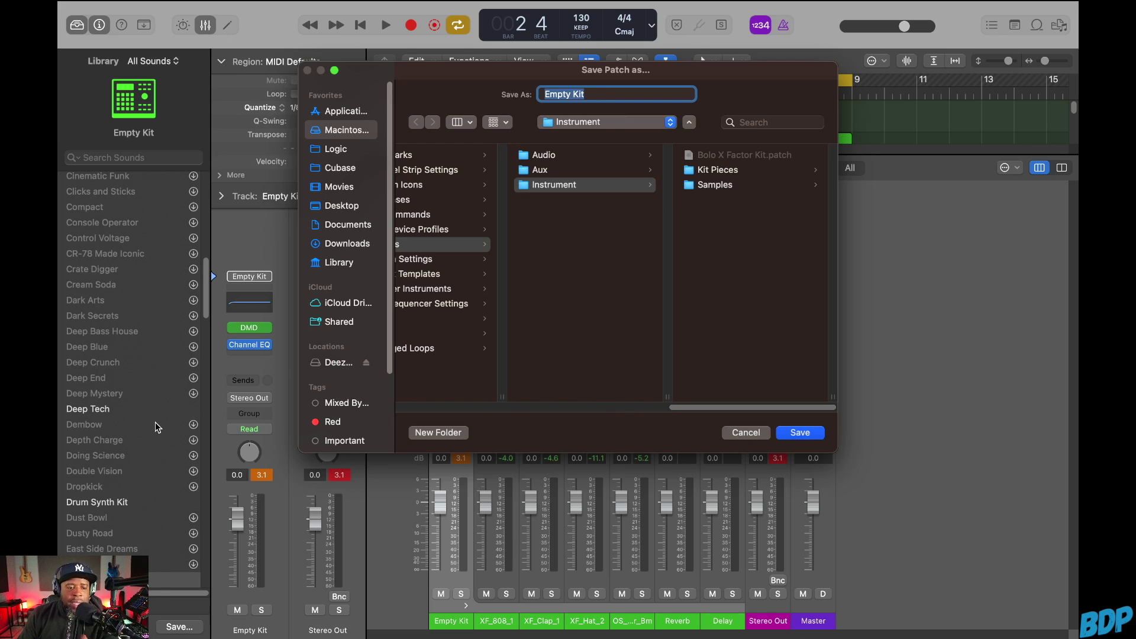
click(744, 433)
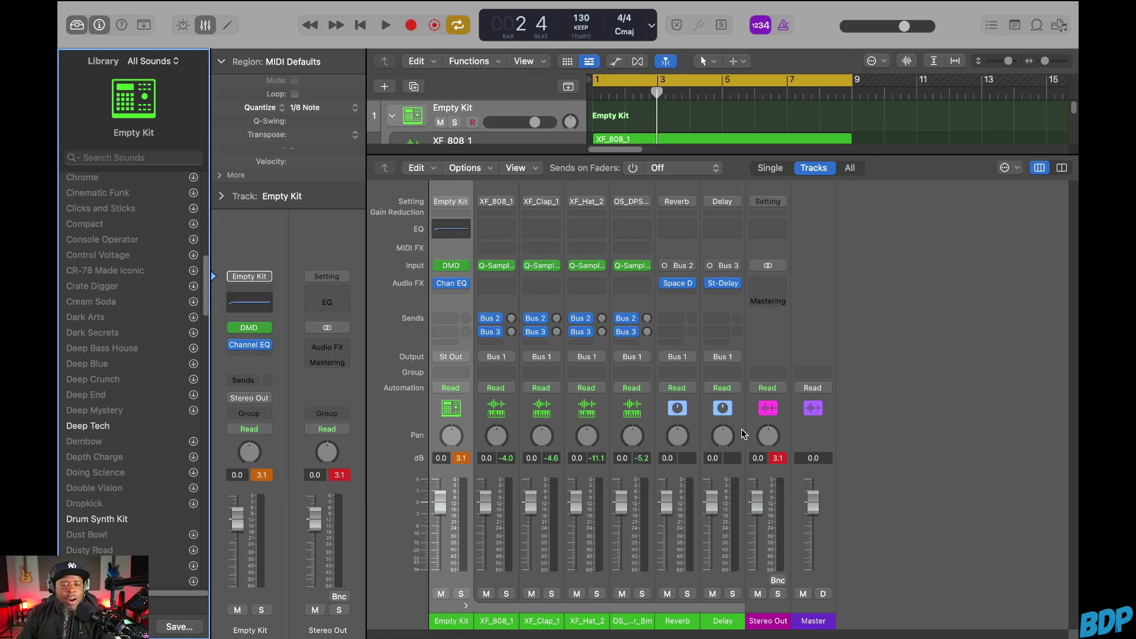